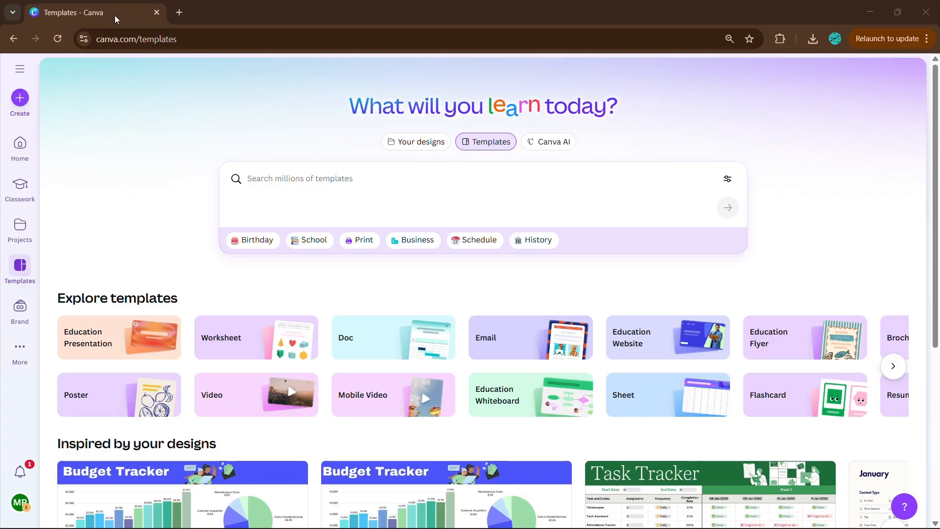
- Create a new blank Instagram Post (4:5) design and select its page
click(20, 99)
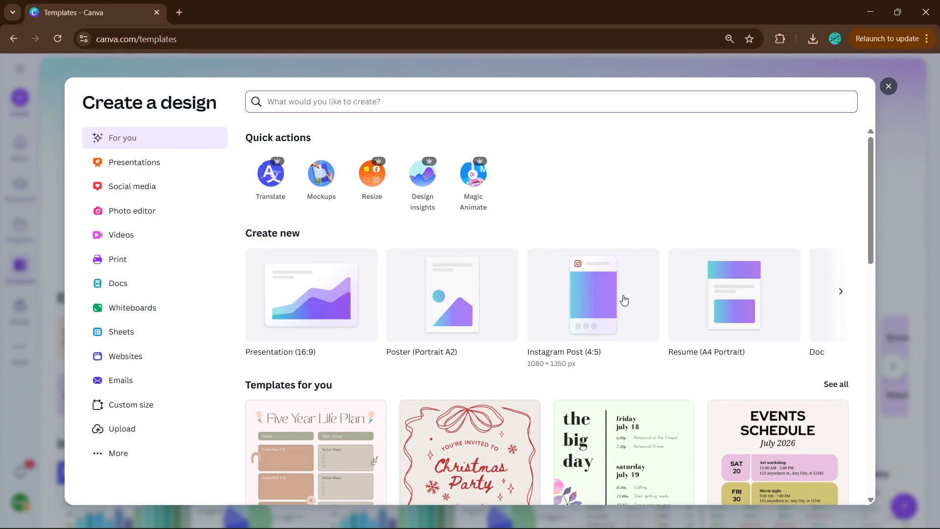
click(626, 291)
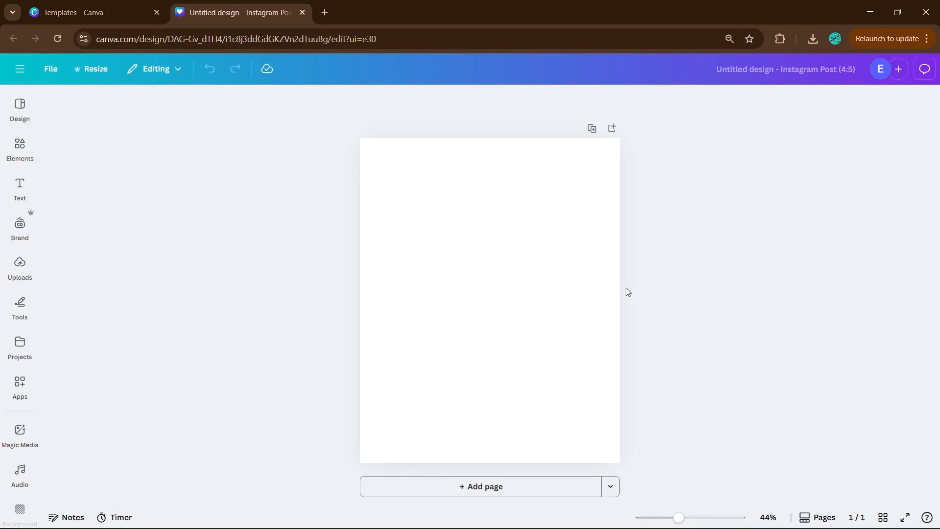
click(491, 298)
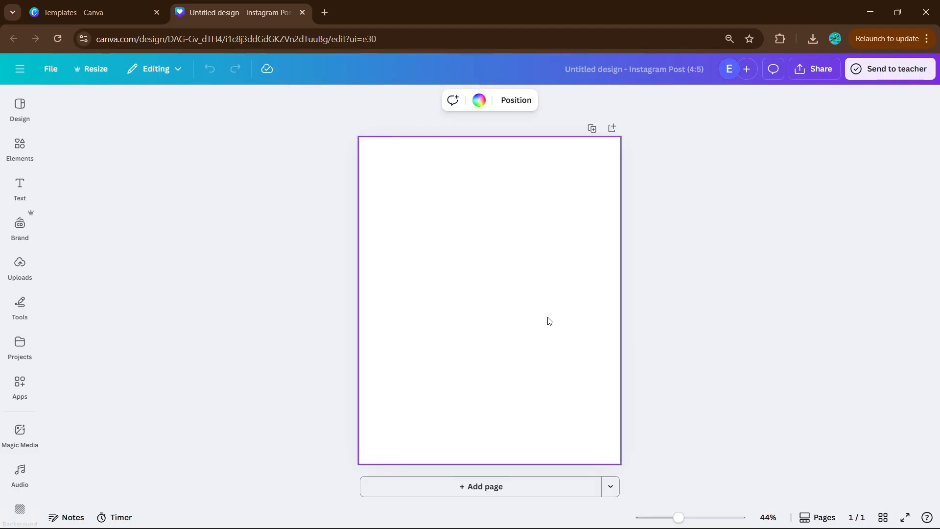
- Find "letter frame d" in the elements, add the bold D frame, shrink it and place it at the page's lower left
click(31, 148)
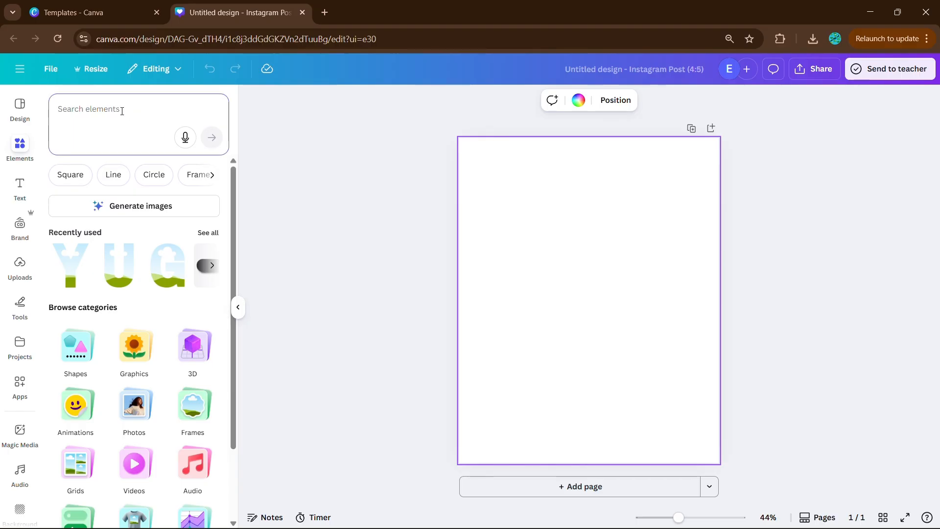
click(122, 111)
text(let)
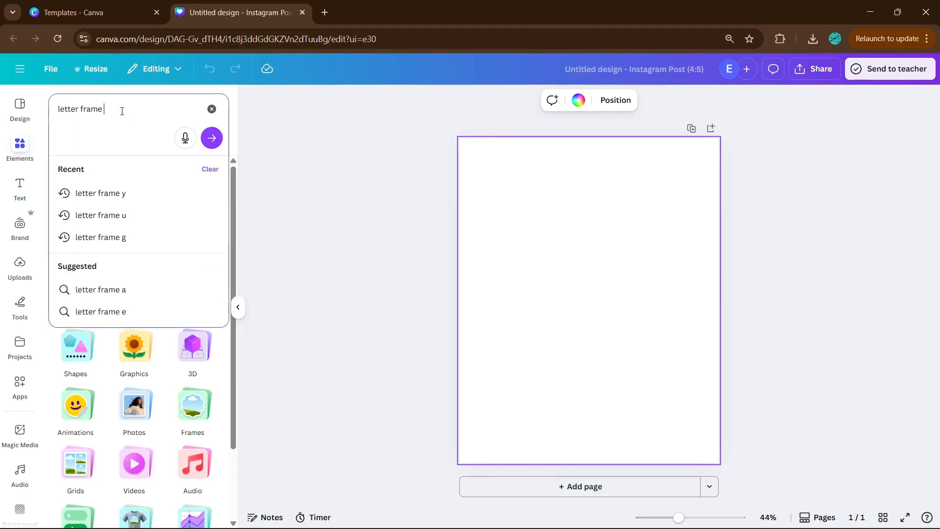
text(ter frame d)
key(Return)
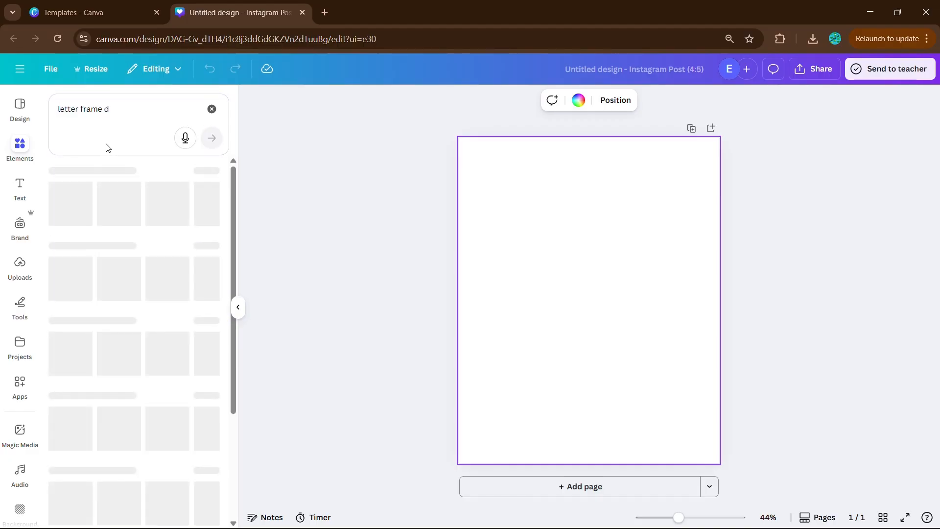
click(68, 279)
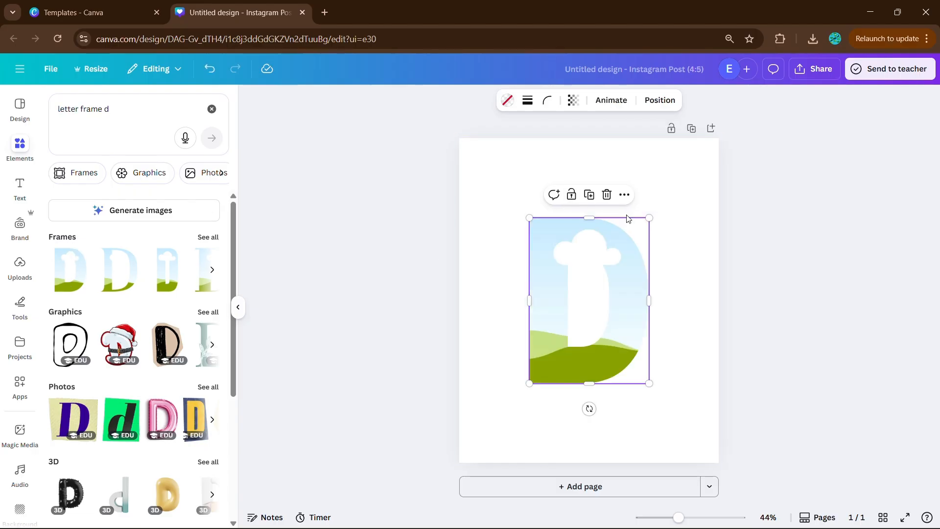
drag(648, 217, 624, 311)
drag(576, 363, 529, 391)
- Find "letter frame u", add the bold U frame, shrink it to the D's height and place it directly right of the D
click(123, 108)
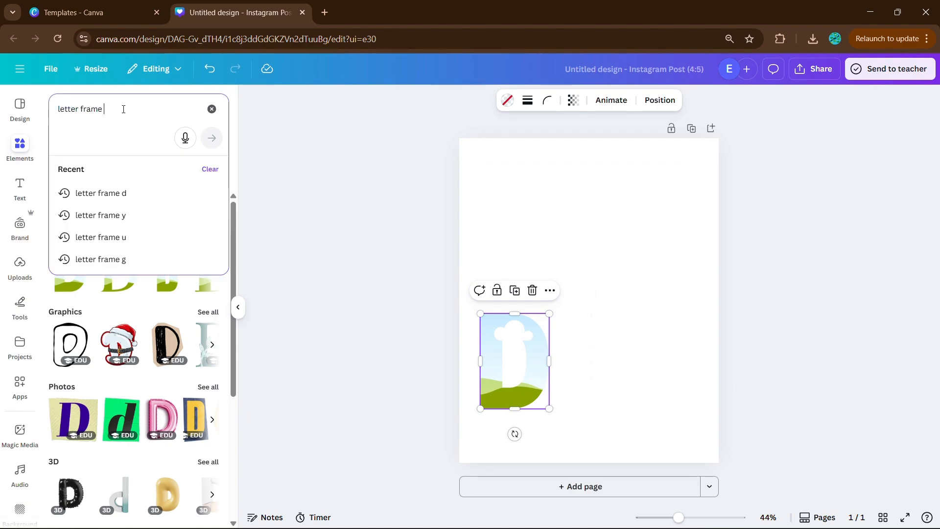
key(BackSpace)
text(u)
key(Return)
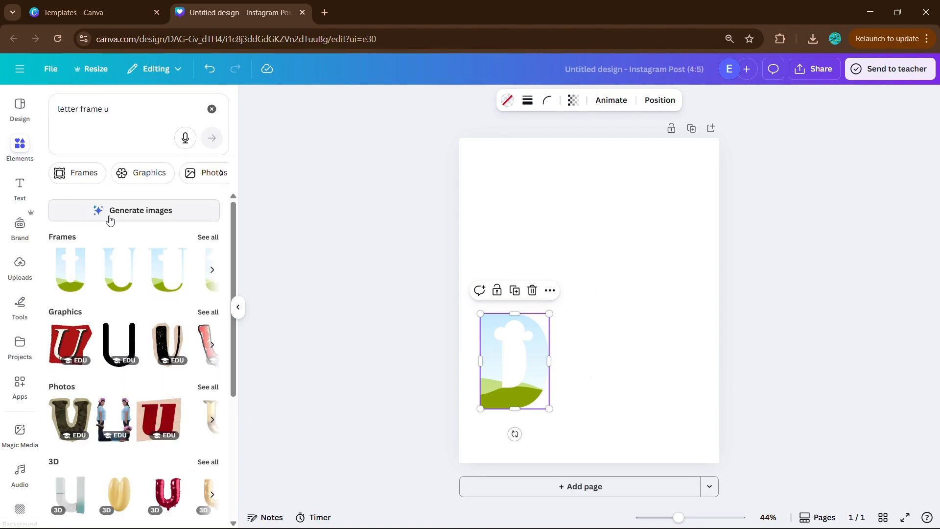
click(79, 255)
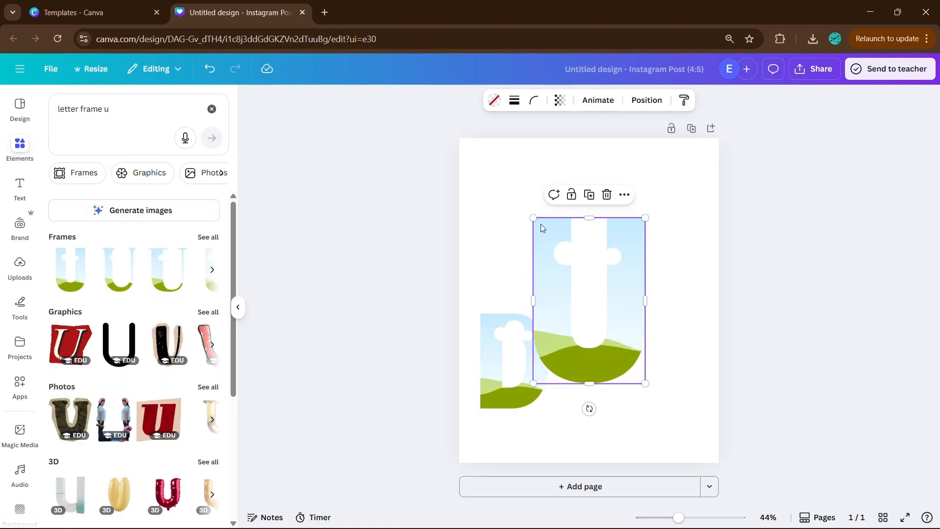
drag(534, 219, 579, 287)
drag(620, 351, 594, 373)
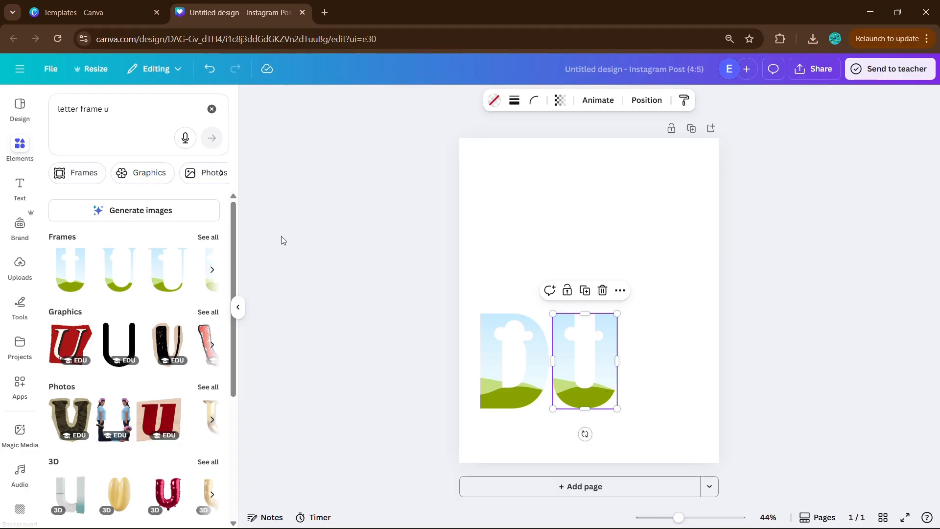
- Find "letter frame n", add the bold N frame, place it right of the U and scale it to the same height
click(134, 100)
key(BackSpace)
text(n)
key(Return)
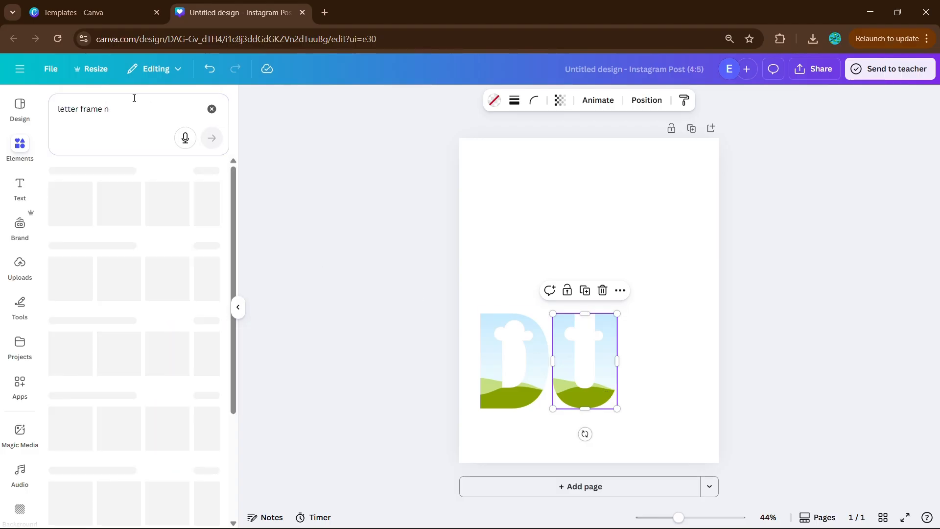
click(77, 277)
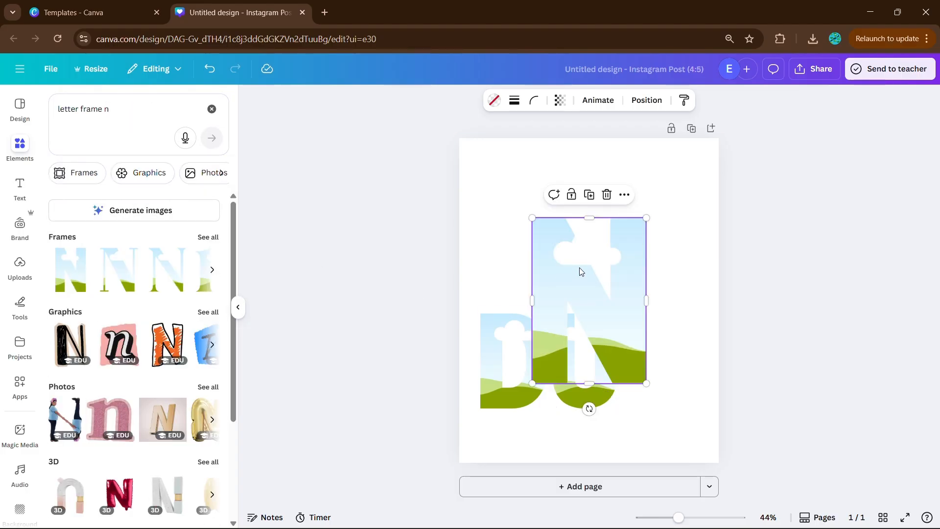
drag(573, 258, 663, 351)
drag(733, 478, 686, 409)
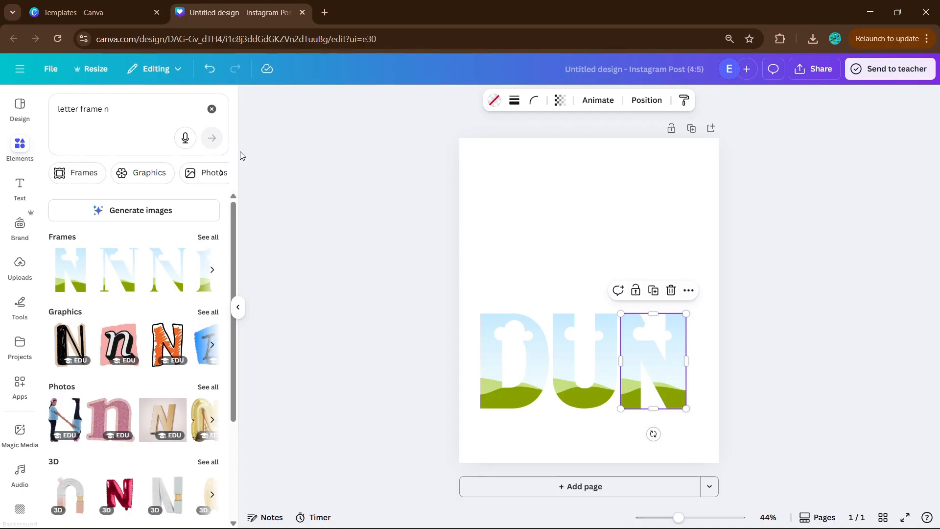
- Find "letter frame e", add the bold E frame, place it right of the N and scale it to match the other letters
click(125, 104)
key(BackSpace)
text(e)
key(Return)
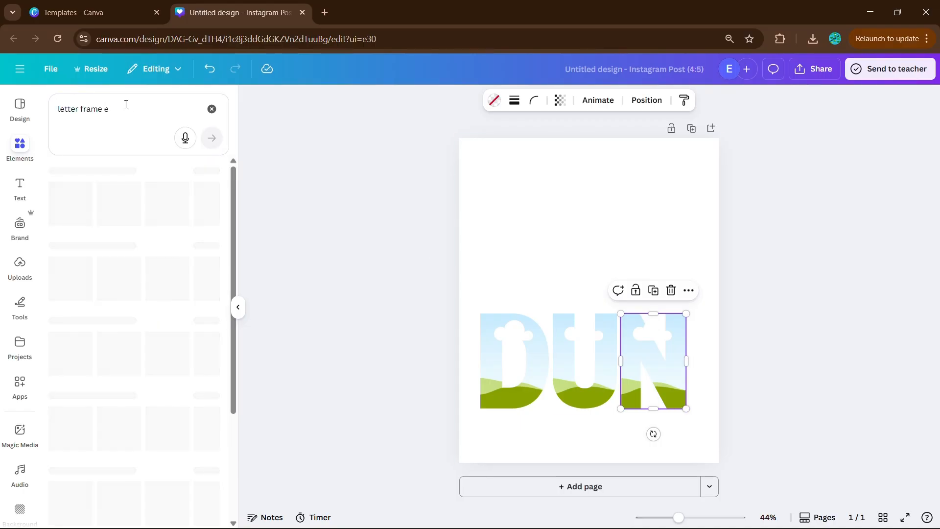
click(70, 271)
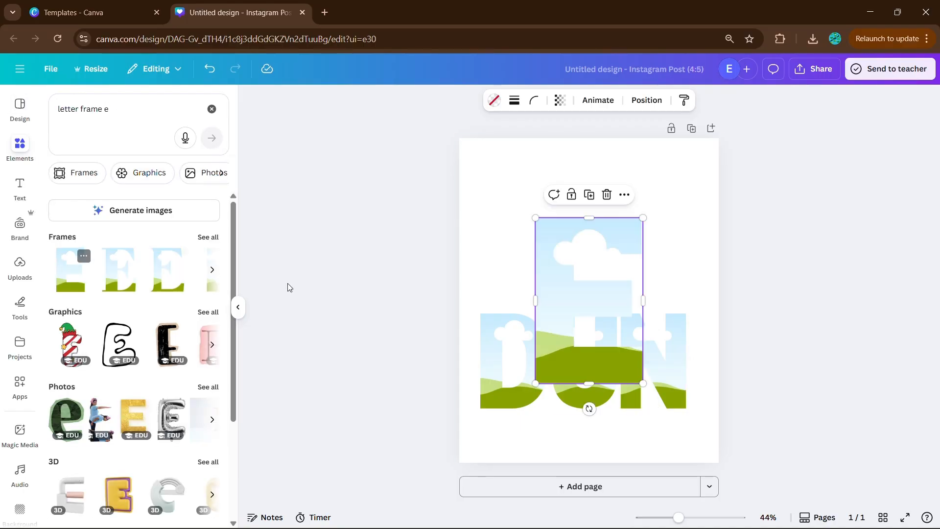
drag(580, 239, 741, 344)
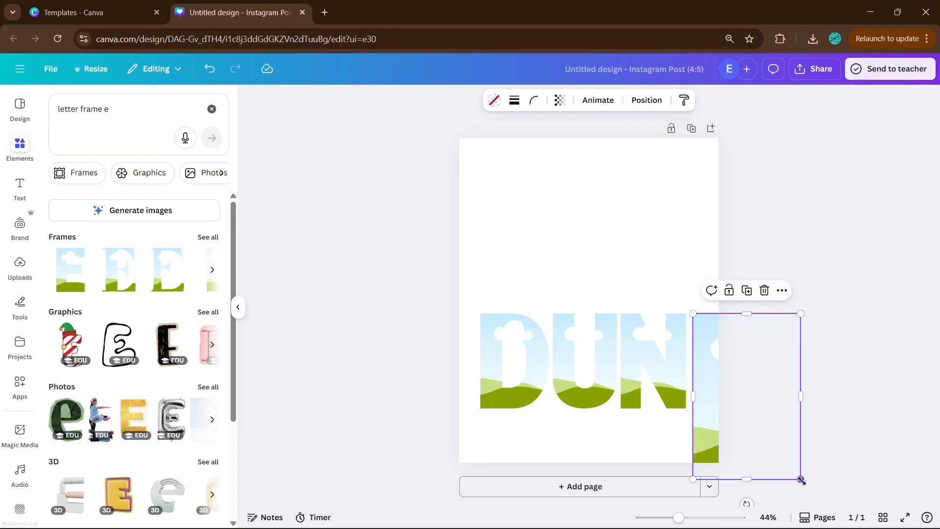
drag(801, 480, 742, 421)
- Select all four letter frames and space them evenly with Tidy up
drag(817, 405, 495, 367)
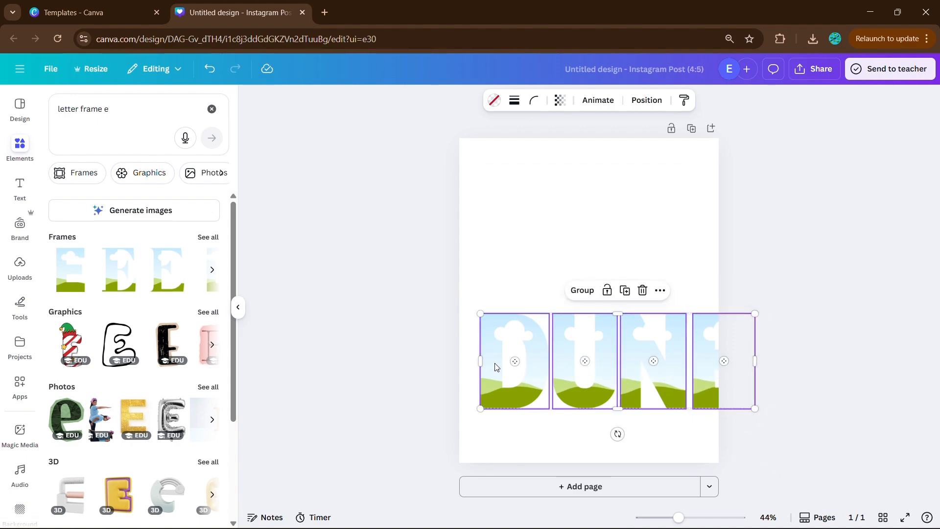
right_click(648, 347)
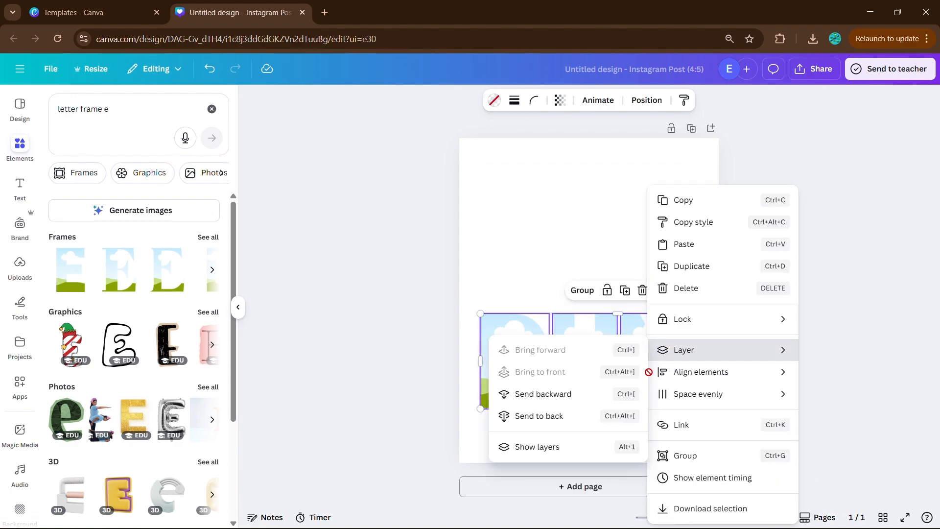
mouse_move(730, 396)
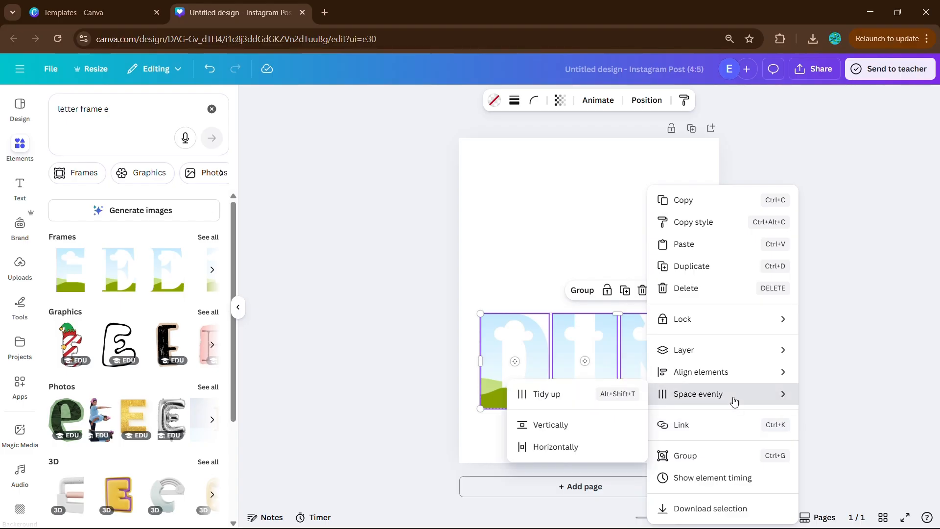
click(576, 400)
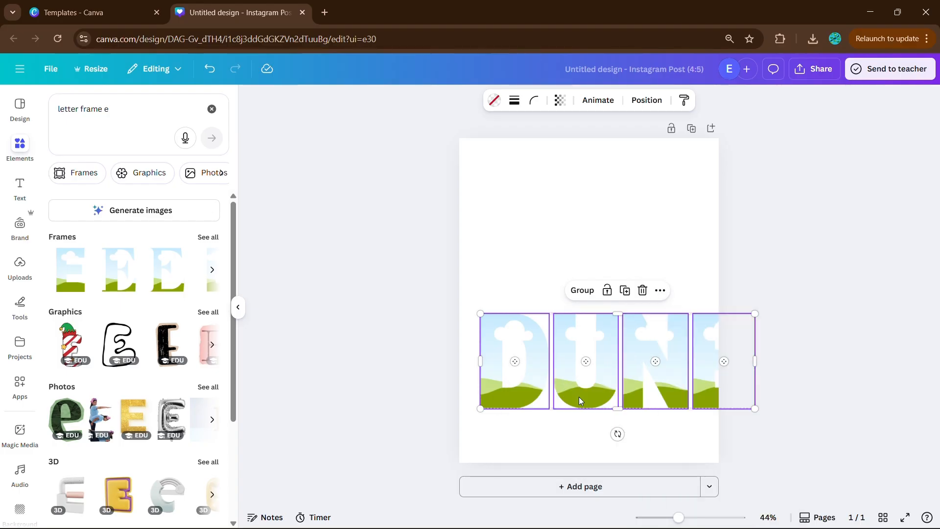
- Scale the four letter frames down to fit the page width and stretch them taller toward the page's lower edge
drag(754, 409, 699, 417)
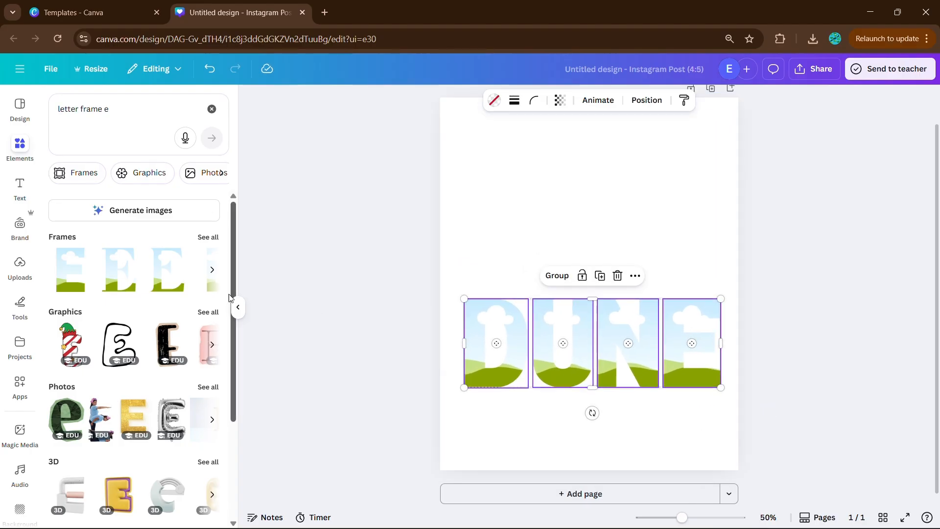
click(238, 308)
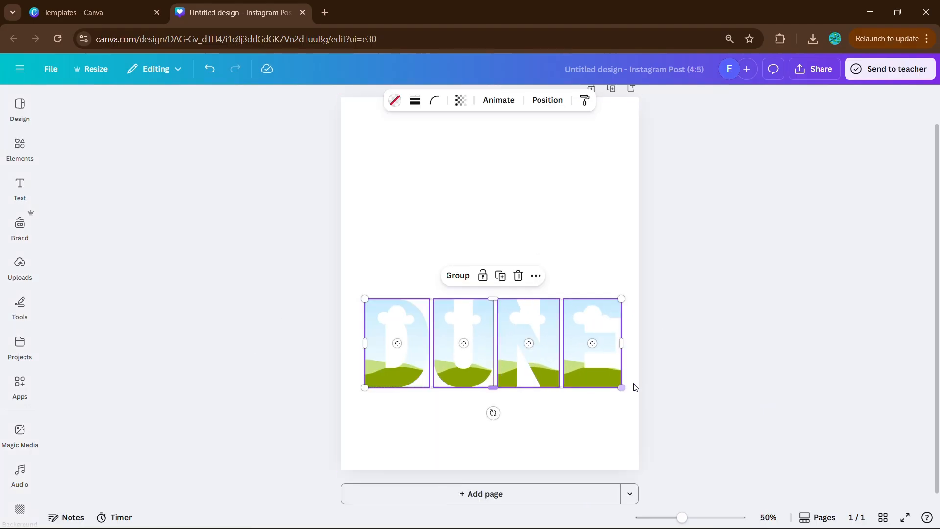
drag(498, 392, 497, 443)
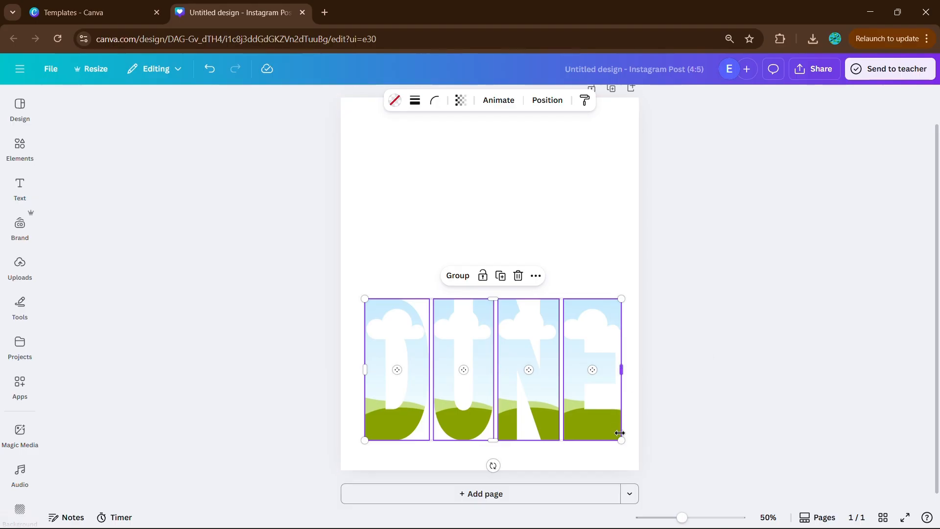
click(678, 389)
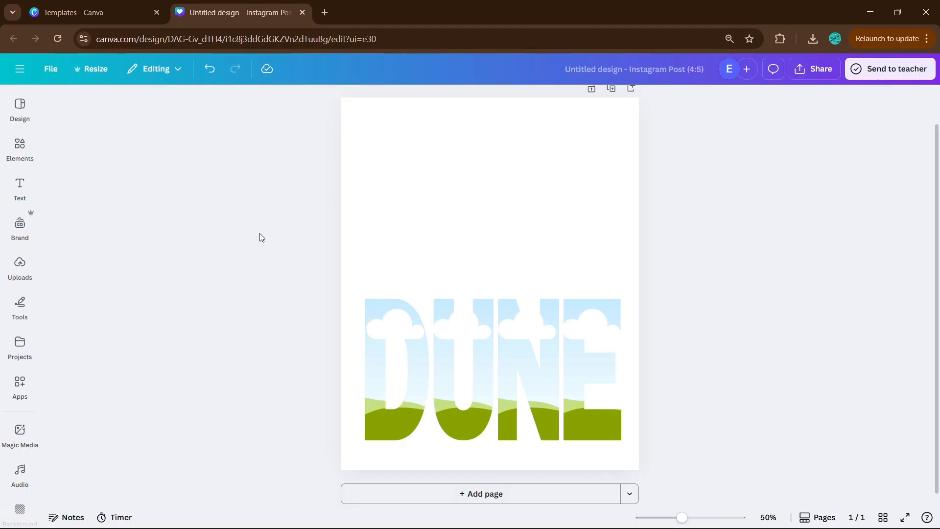
- Add the uploaded photo of the man in the scarf and move it to the page's upper left
click(18, 267)
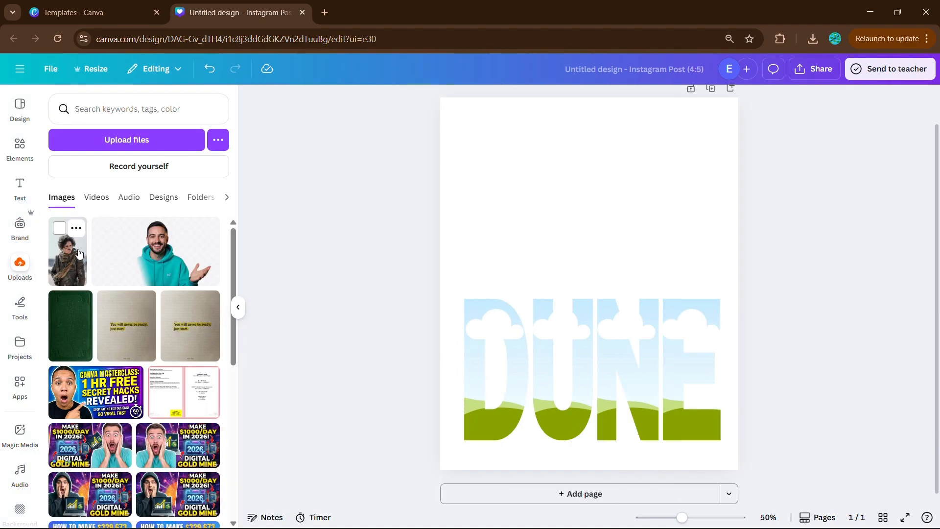
click(68, 250)
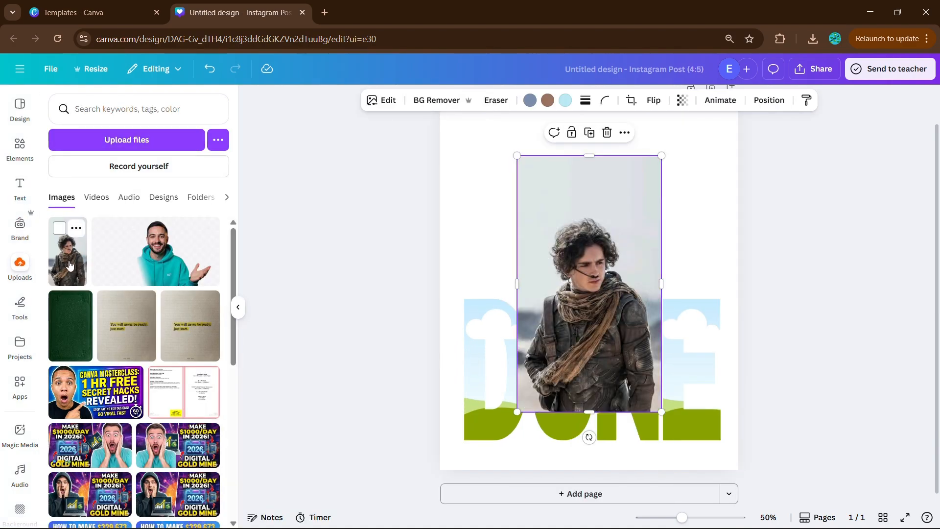
click(237, 306)
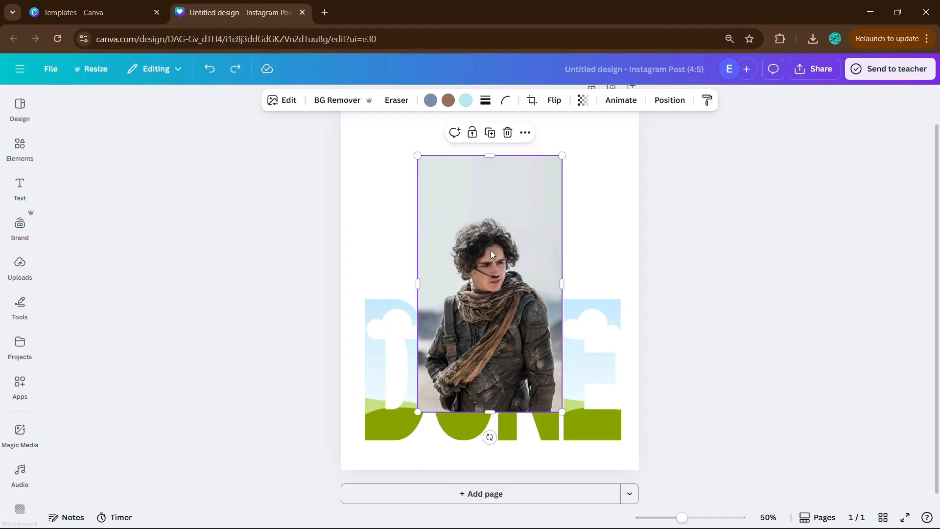
drag(492, 254, 439, 212)
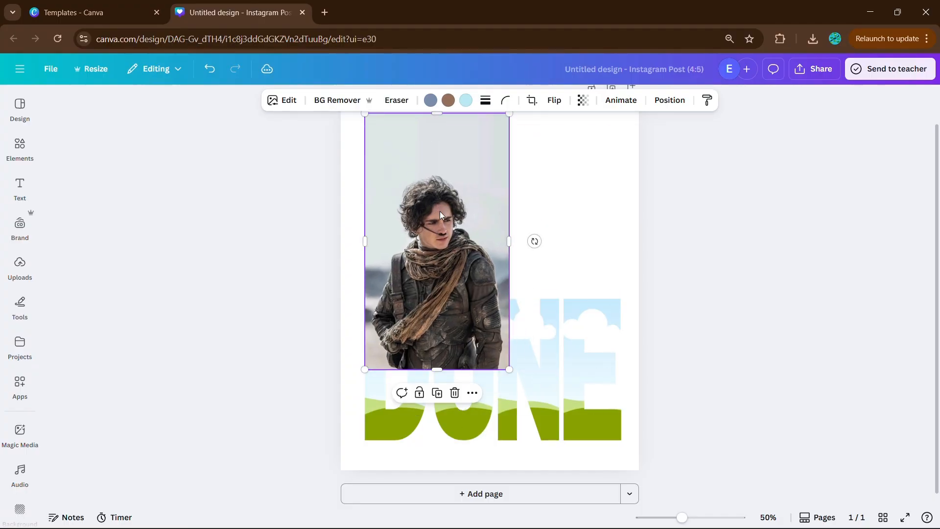
- Duplicate the photo to make four copies, one for each letter frame
right_click(440, 214)
click(490, 222)
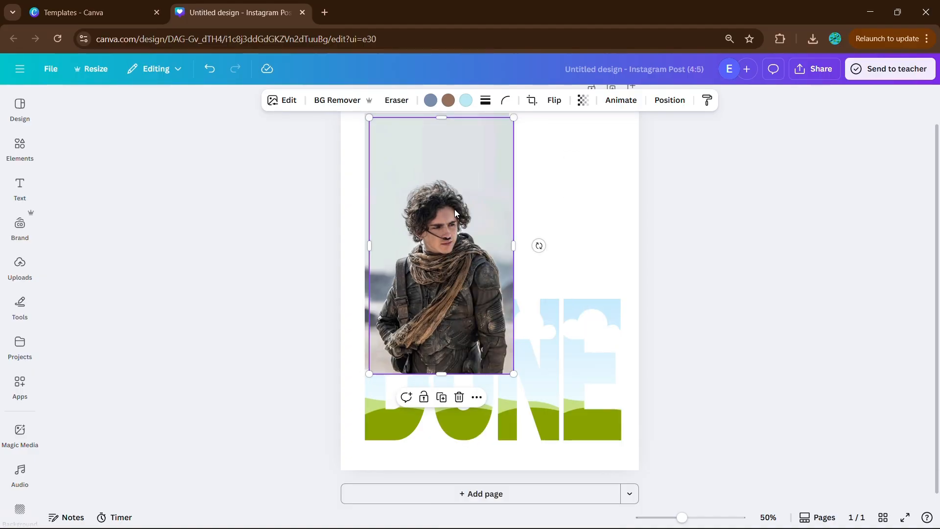
right_click(450, 214)
click(489, 227)
right_click(473, 228)
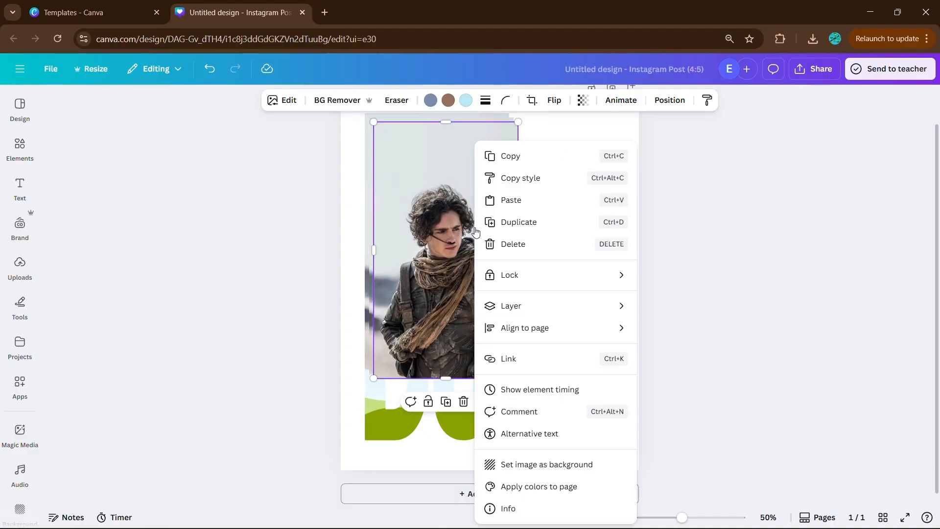
click(490, 227)
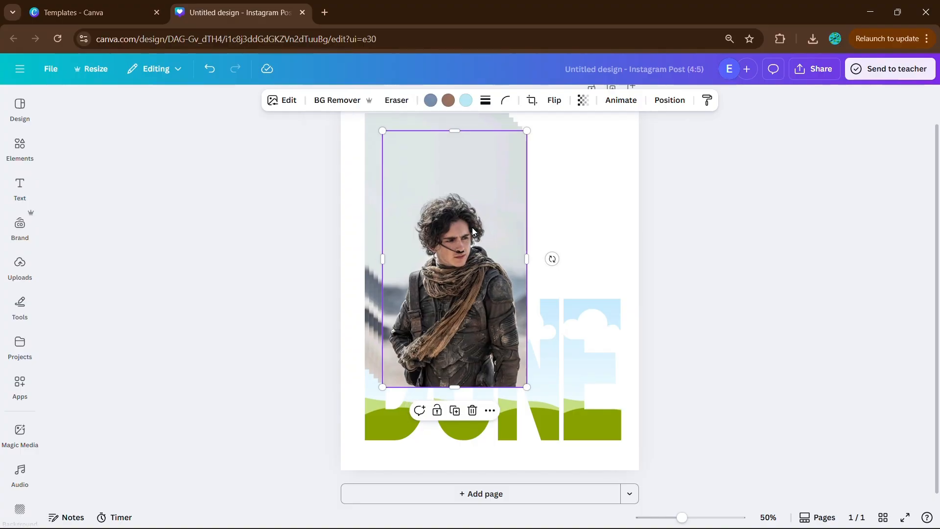
- Drop a copy of the photo into each of the E, N, U and D letter frames
drag(472, 227, 578, 310)
click(496, 290)
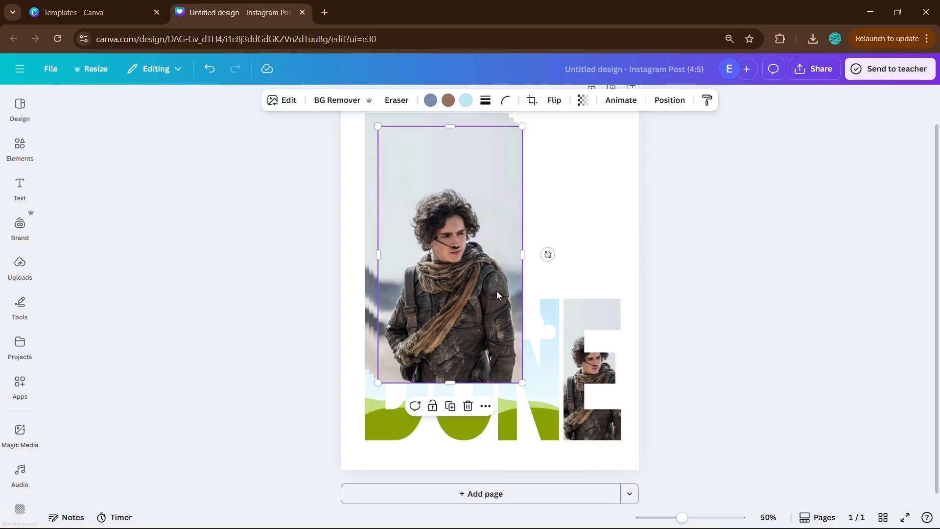
drag(496, 291, 458, 421)
click(439, 316)
drag(440, 316, 372, 428)
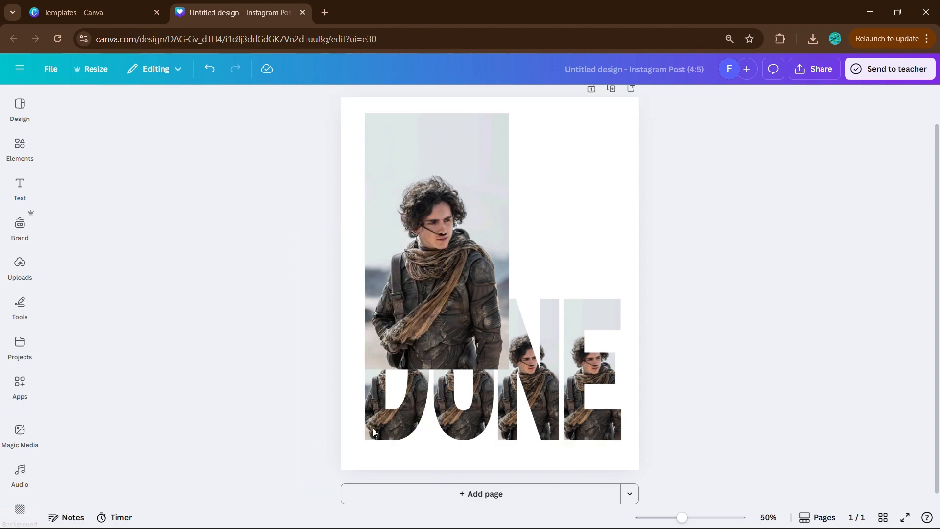
- Move the loose photo to the page's upper right, and enlarge the photo inside the E frame to span the whole DUNE word
click(457, 274)
drag(456, 273, 568, 188)
click(587, 370)
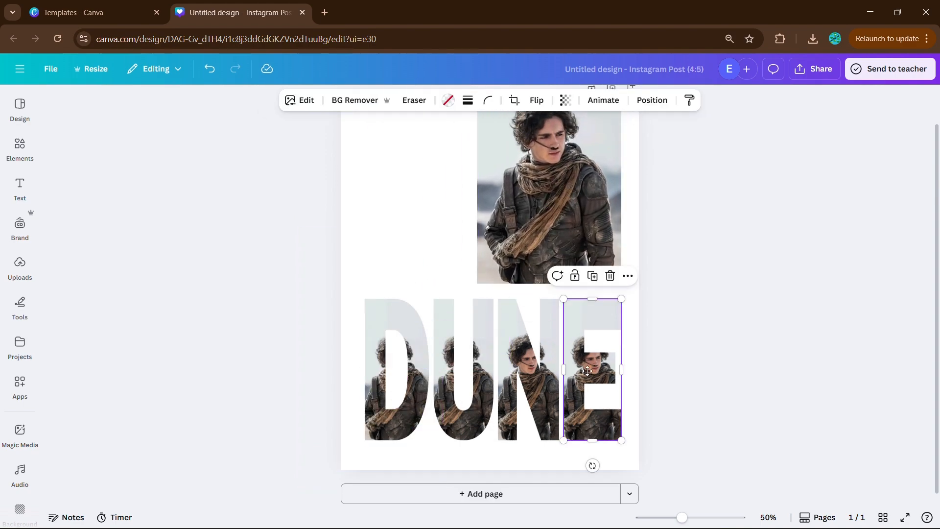
double_click(587, 370)
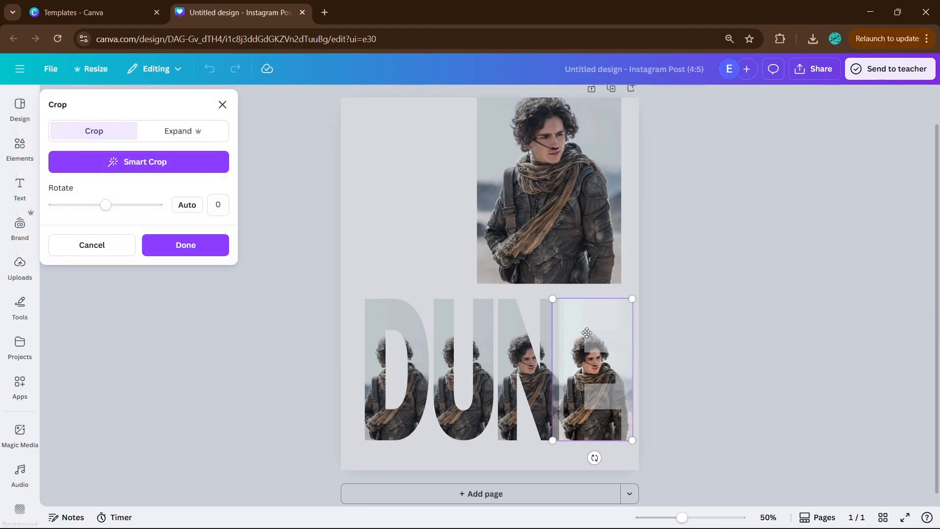
drag(586, 332, 560, 332)
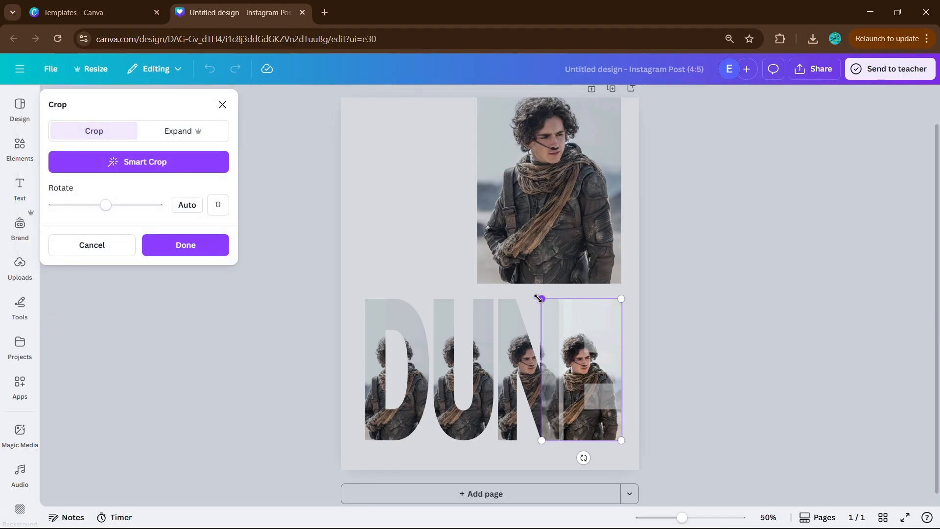
drag(539, 298, 115, 129)
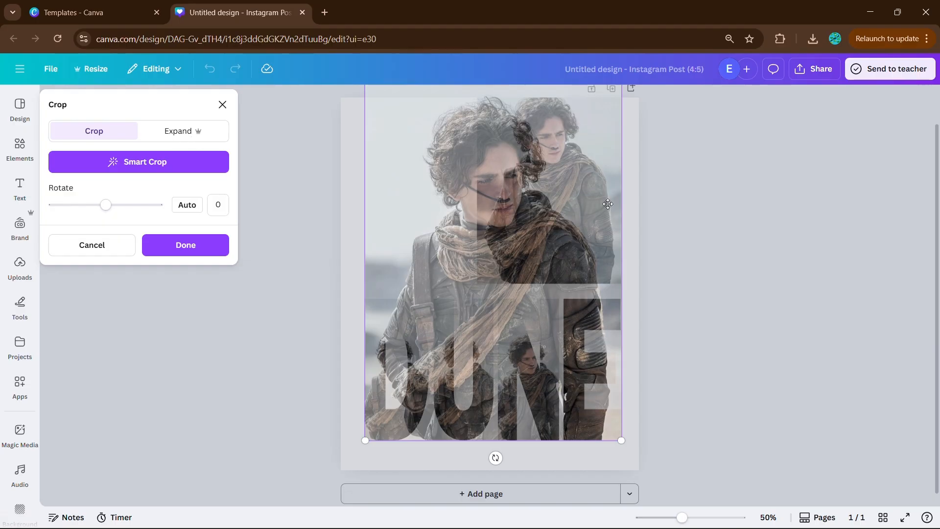
click(189, 242)
click(247, 266)
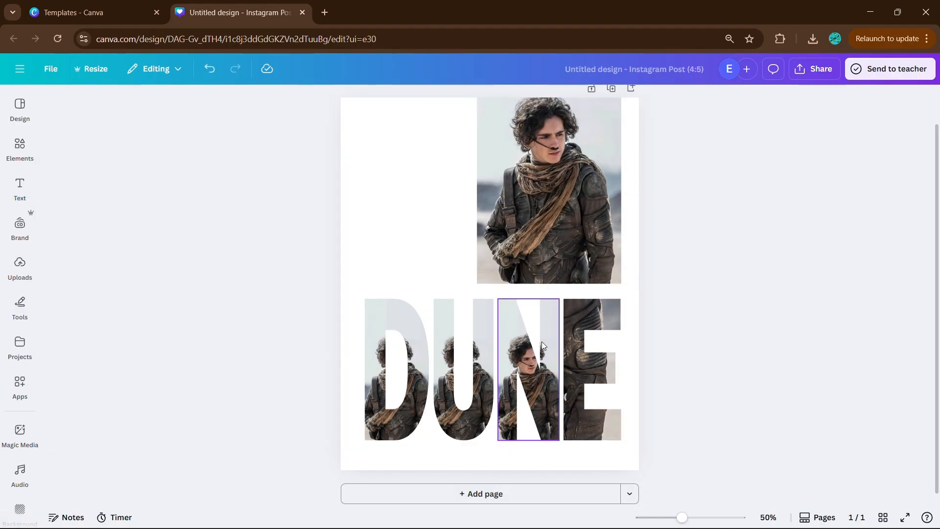
- Enlarge and reposition the photo inside the N frame so it spans the whole word and lines up with the E
click(511, 364)
double_click(511, 365)
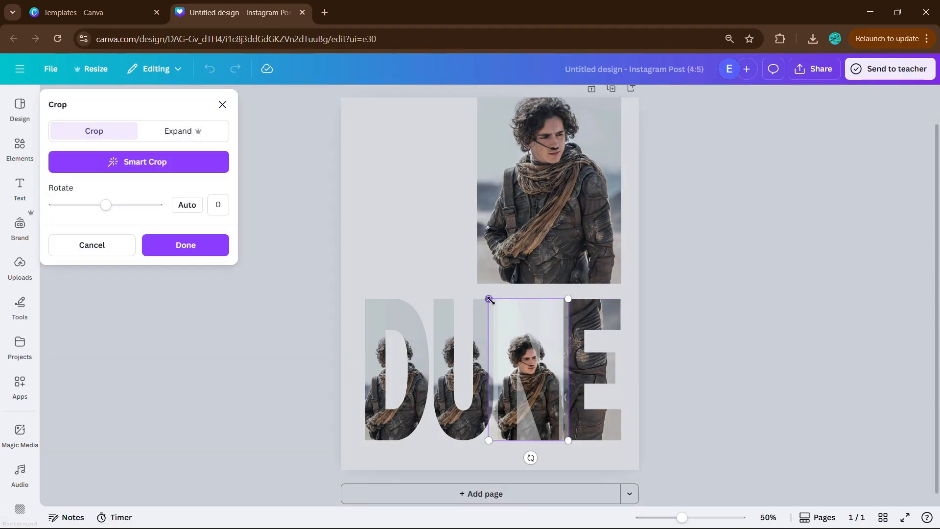
drag(484, 298, 255, 143)
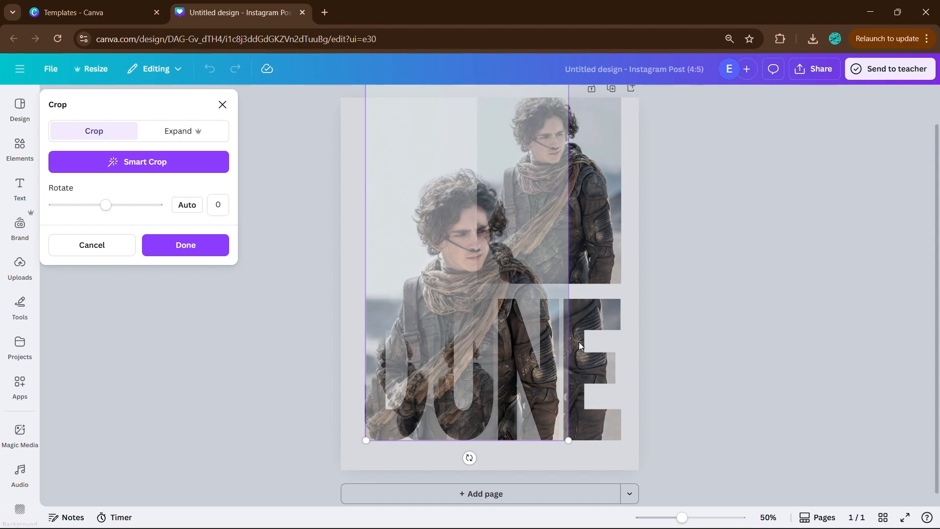
drag(568, 439, 649, 518)
drag(557, 361, 540, 233)
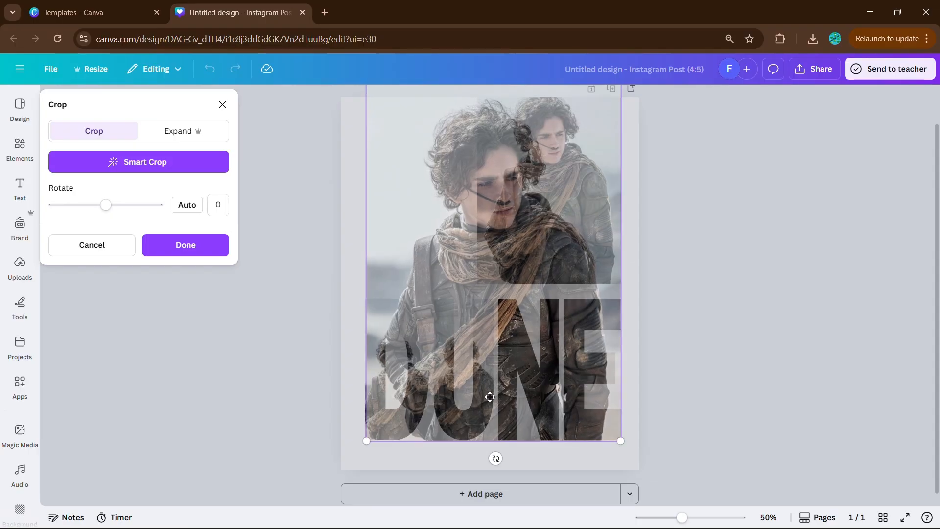
drag(363, 440, 364, 441)
drag(424, 368, 423, 361)
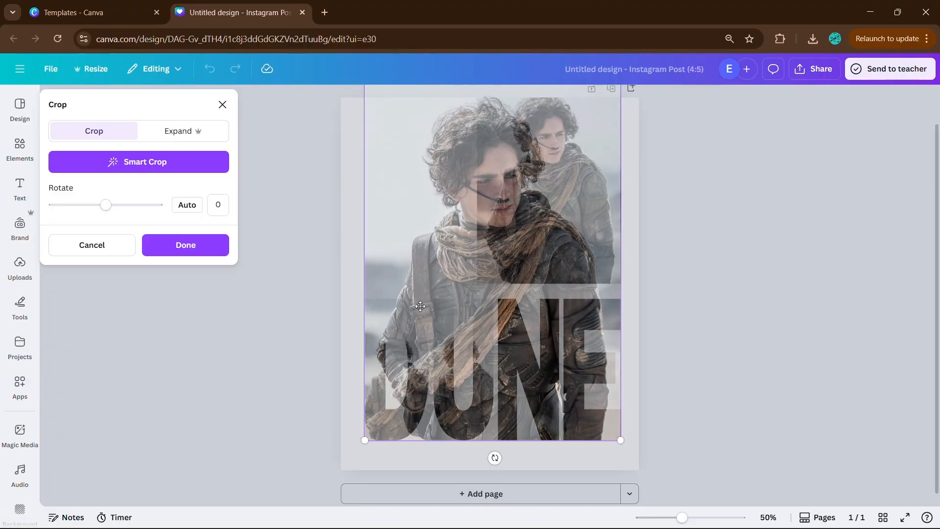
click(206, 246)
- Enlarge the photo inside the U frame to the full word width, aligned with the N and E images
scroll(274, 299, up, 5)
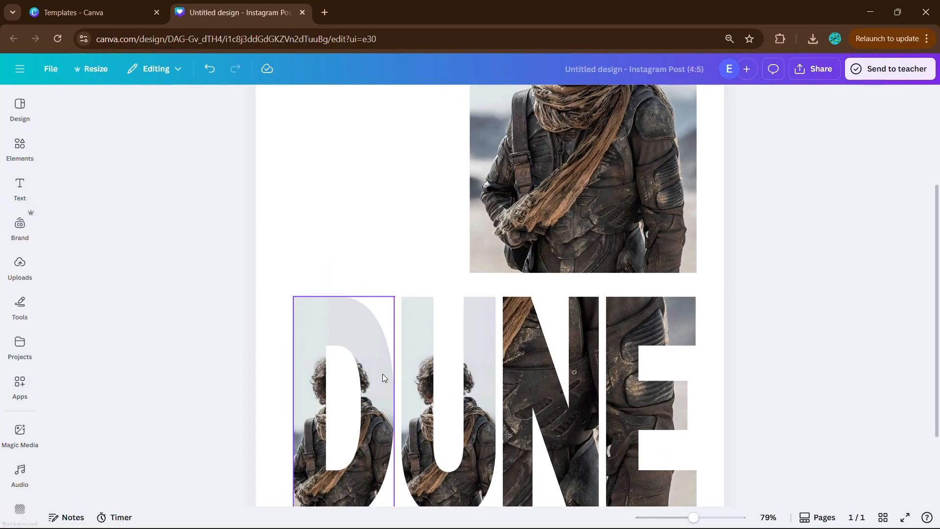
click(434, 403)
double_click(421, 401)
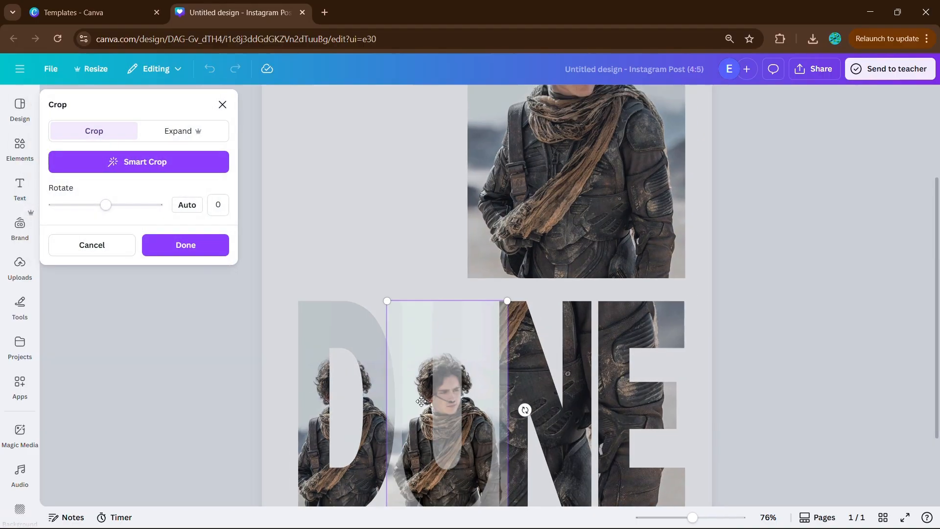
drag(396, 316, 332, 239)
drag(326, 235, 321, 233)
drag(474, 226, 687, 99)
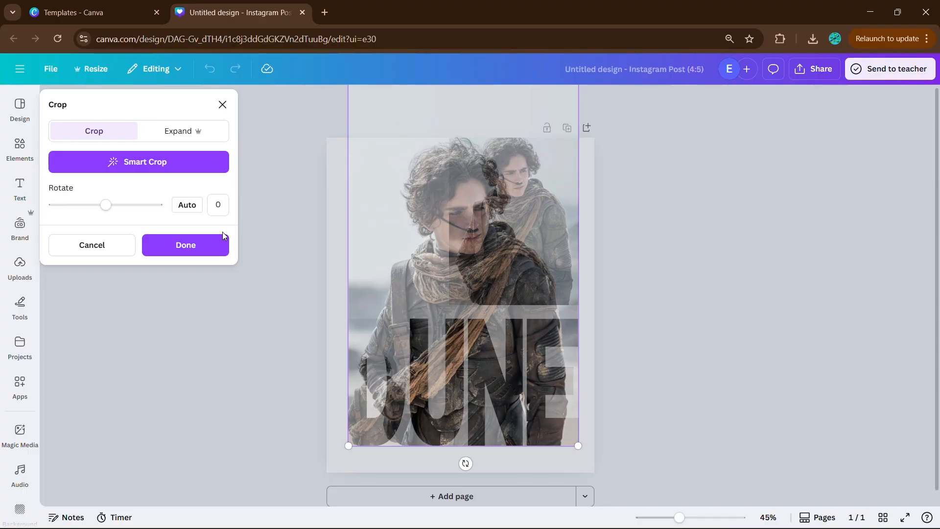
click(195, 245)
- Shift and enlarge the photo inside the D frame to the full word width, matching the other three letters
double_click(413, 349)
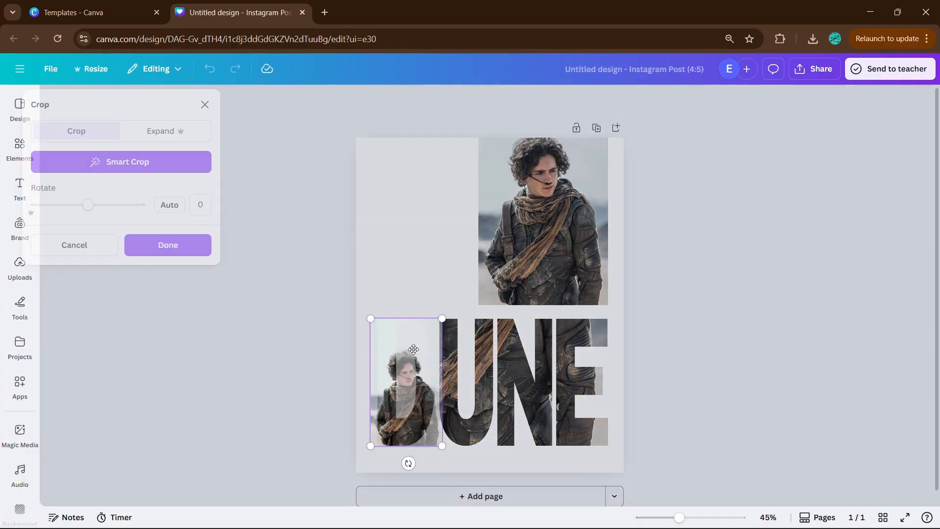
drag(422, 345, 443, 344)
drag(452, 312, 731, 101)
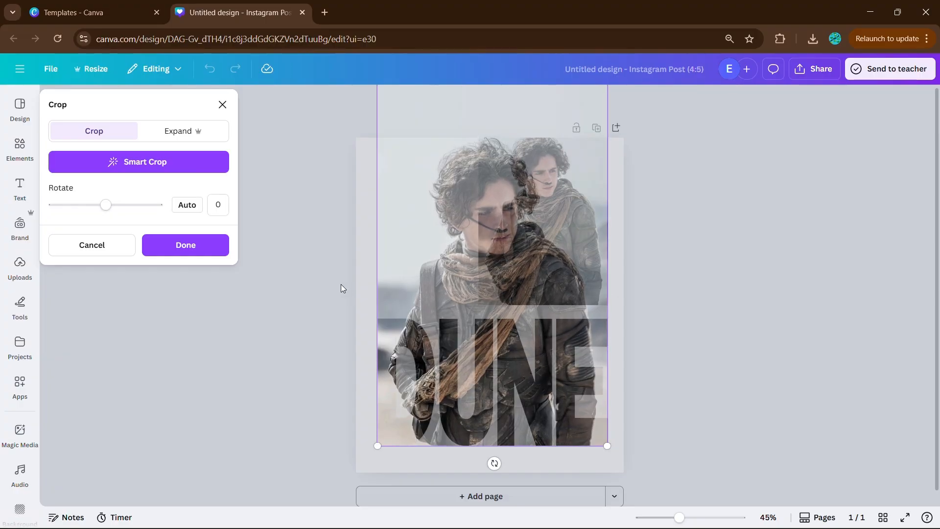
click(197, 245)
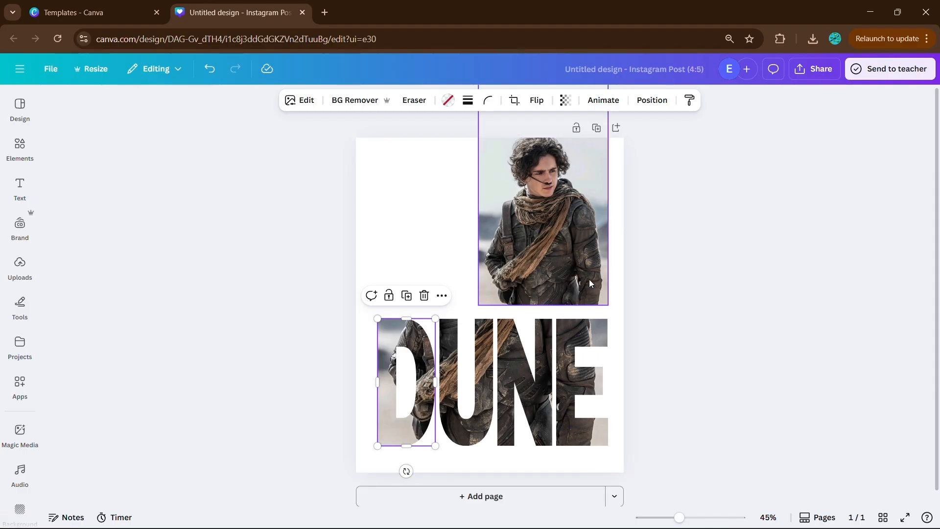
- Remove the background from the loose photo and move the cut-out down over the lettering
click(563, 268)
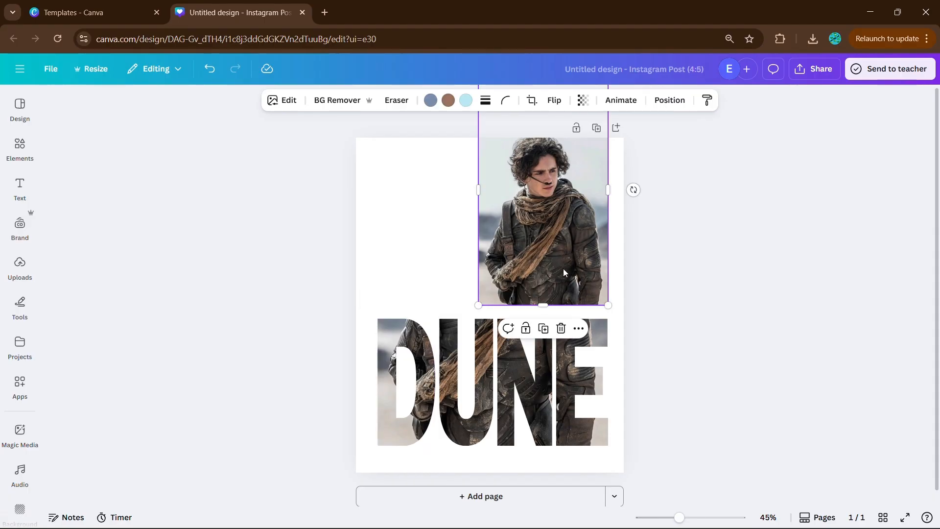
click(336, 103)
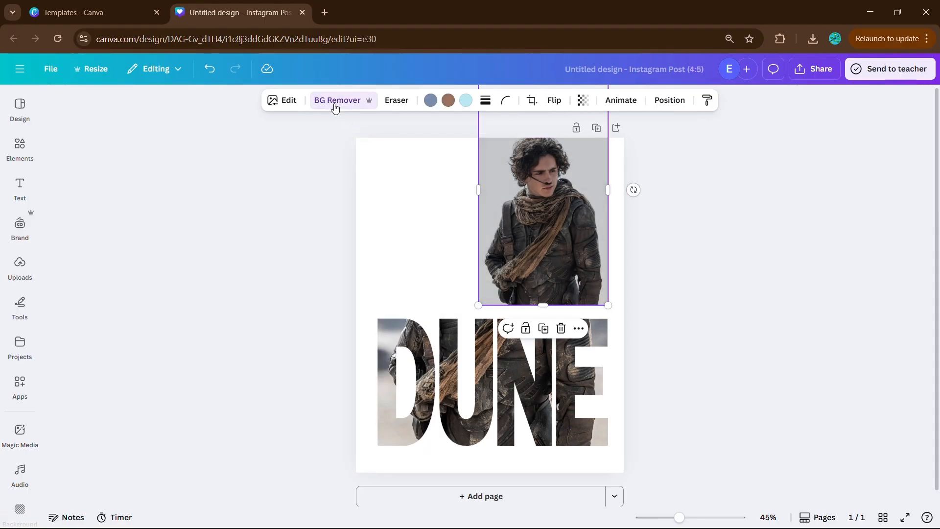
drag(546, 194, 458, 246)
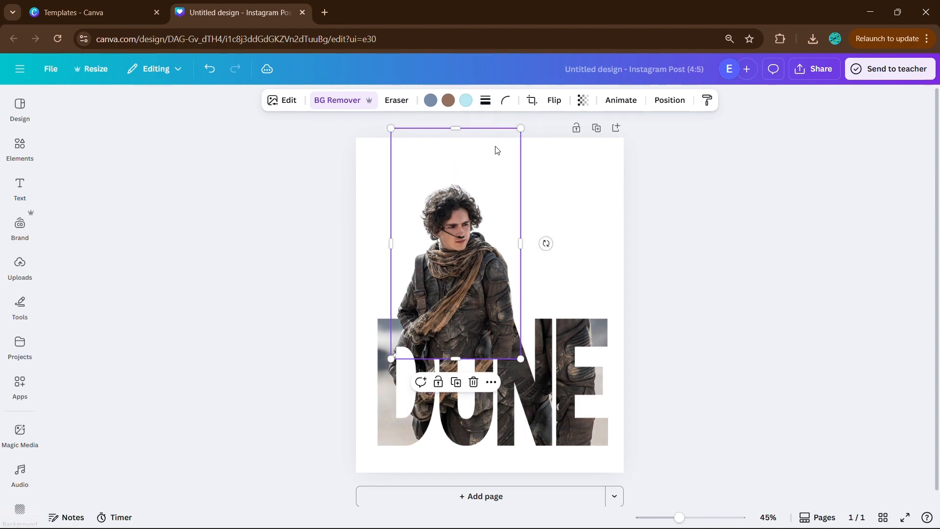
- Enlarge the cut-out man to match the image in the letters, and crop its lower edge to just below the letter tops
drag(497, 149, 685, 78)
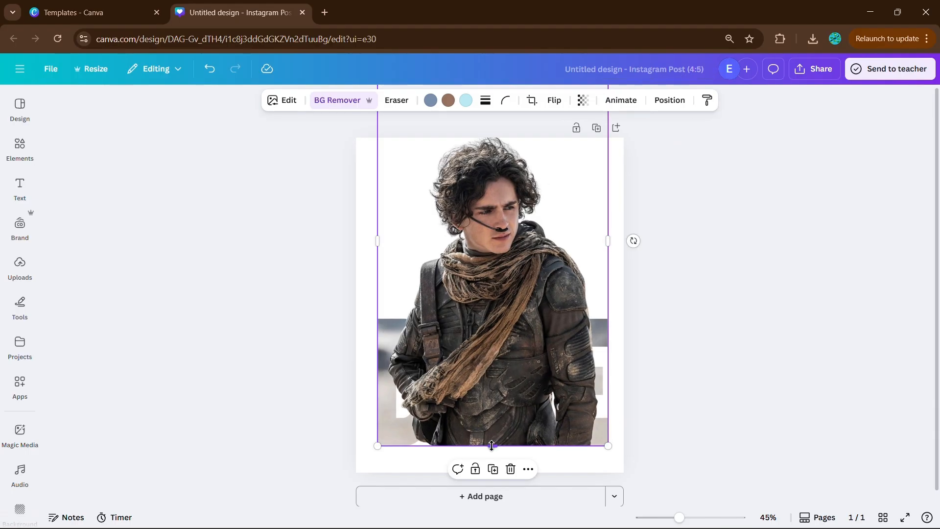
drag(492, 446, 568, 333)
click(682, 340)
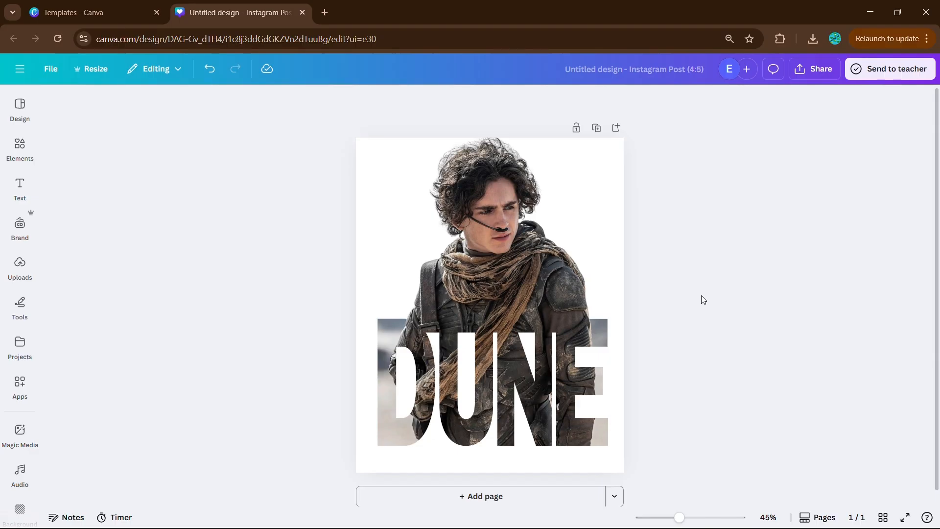
- Select the cut-out and the four letter frames together, scale them down and center them on the page
drag(633, 477, 346, 249)
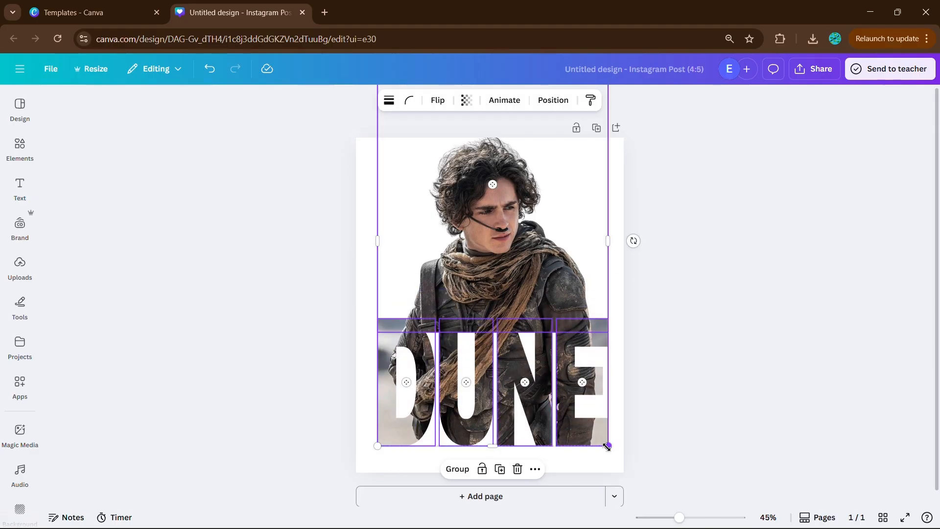
drag(606, 443, 551, 345)
drag(512, 194, 518, 251)
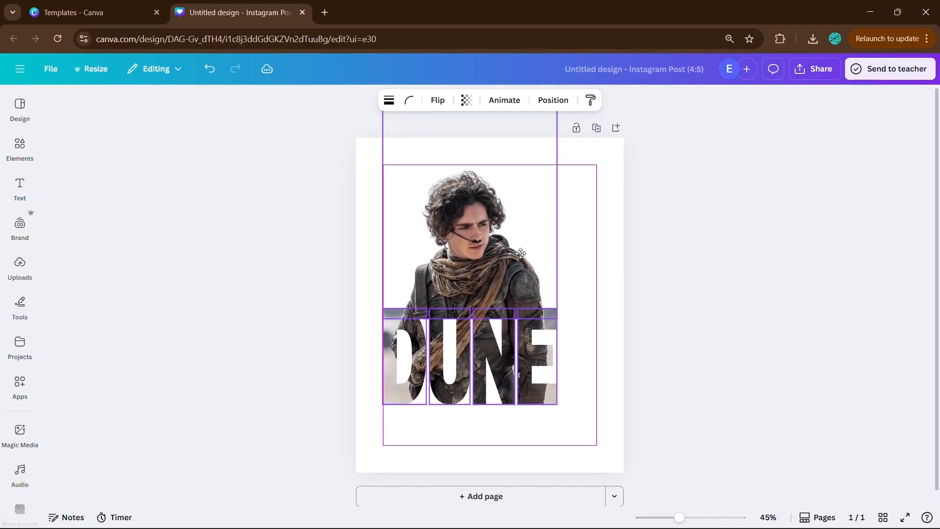
drag(556, 403, 589, 459)
drag(559, 319, 564, 310)
click(643, 337)
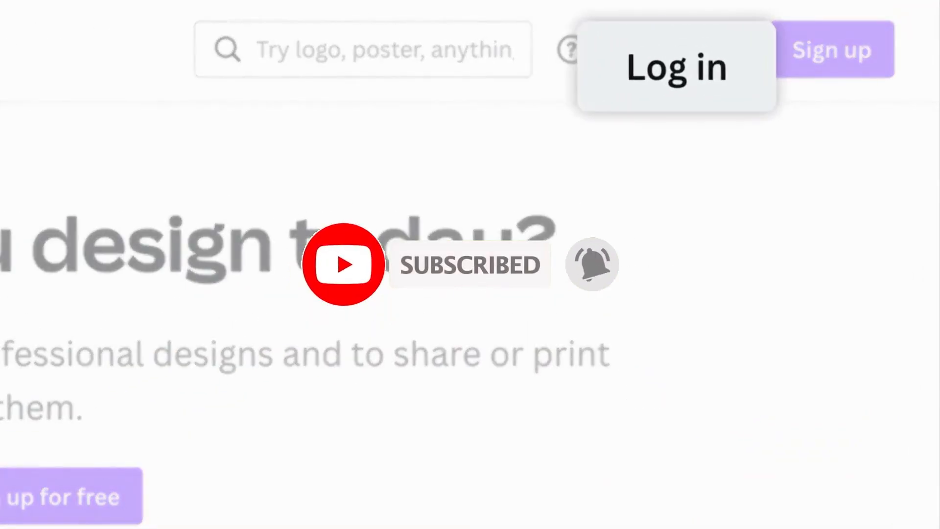
click(685, 51)
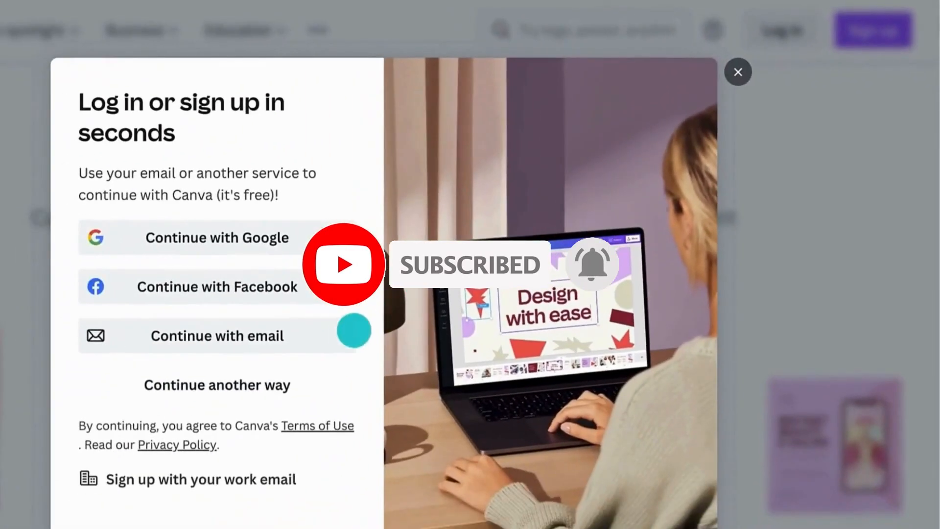
click(211, 408)
click(123, 216)
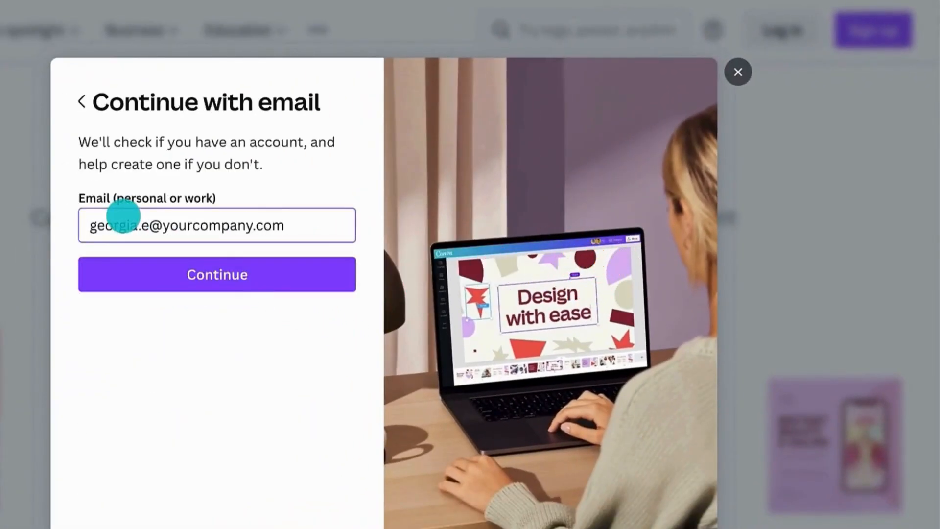
key(Return)
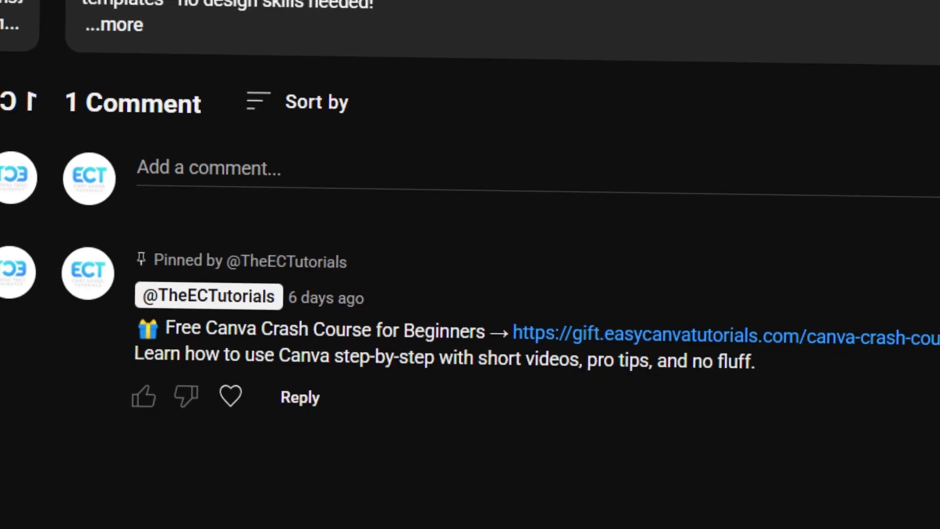
- Search the elements for dune and add the purple and orange sand dune graphic to the page
text(e)
key(Return)
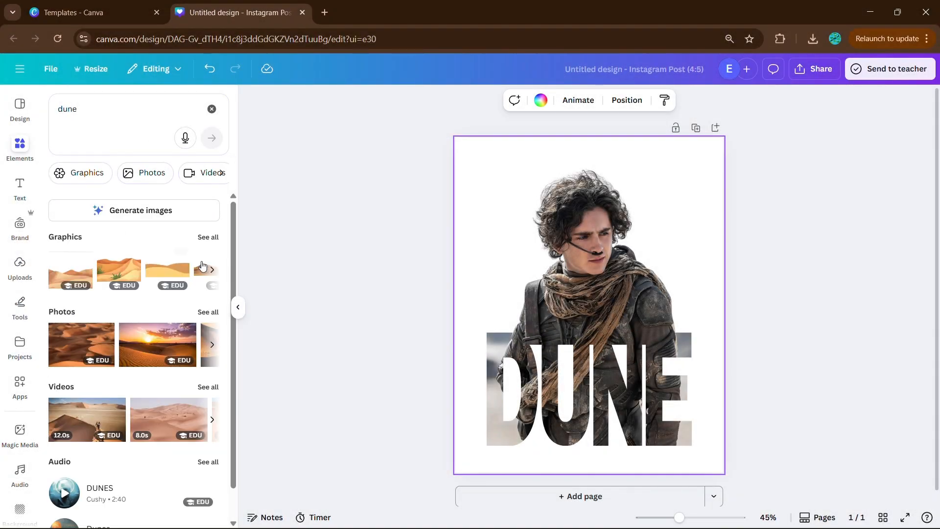
click(204, 244)
scroll(140, 341, down, 1)
click(138, 295)
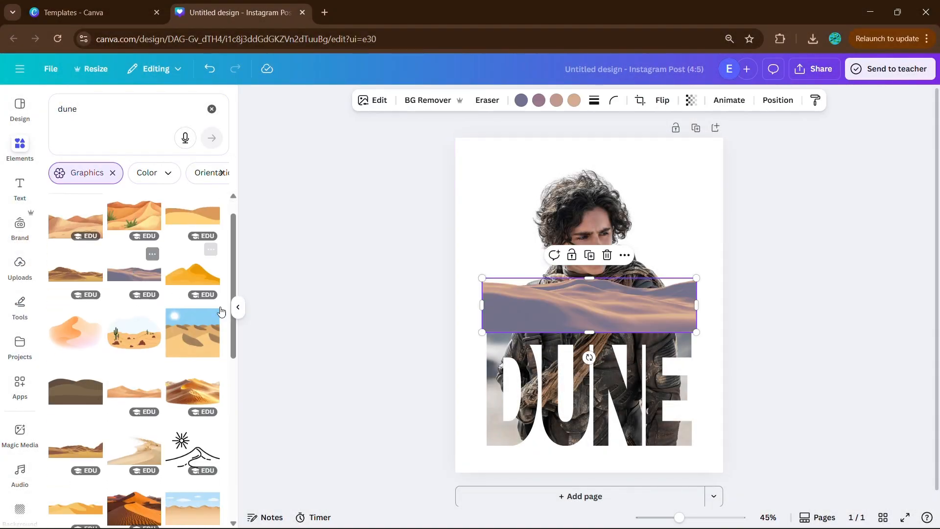
- Set the sand dune graphic as the page background behind the man and the lettering
click(240, 311)
right_click(451, 305)
click(489, 462)
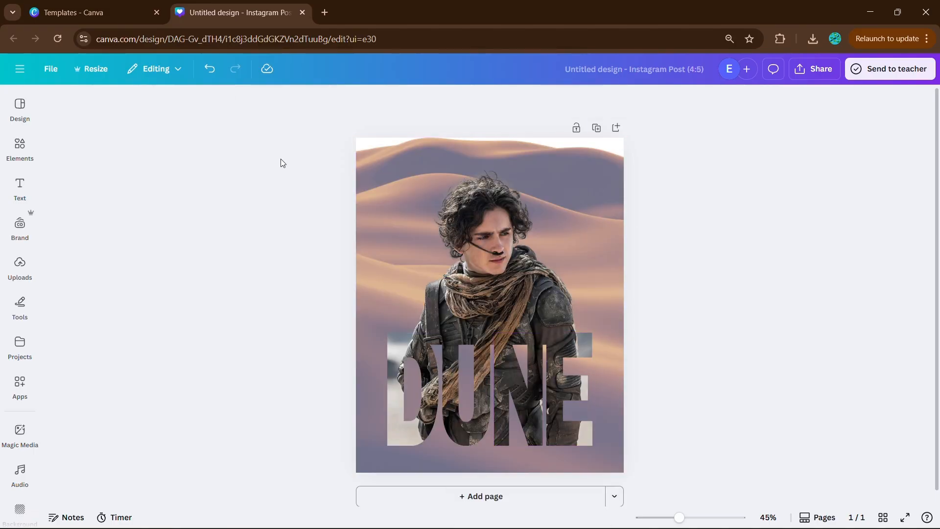
- Search the elements for noise and add the pale noise graphic to the poster
click(20, 147)
click(218, 108)
text(noise)
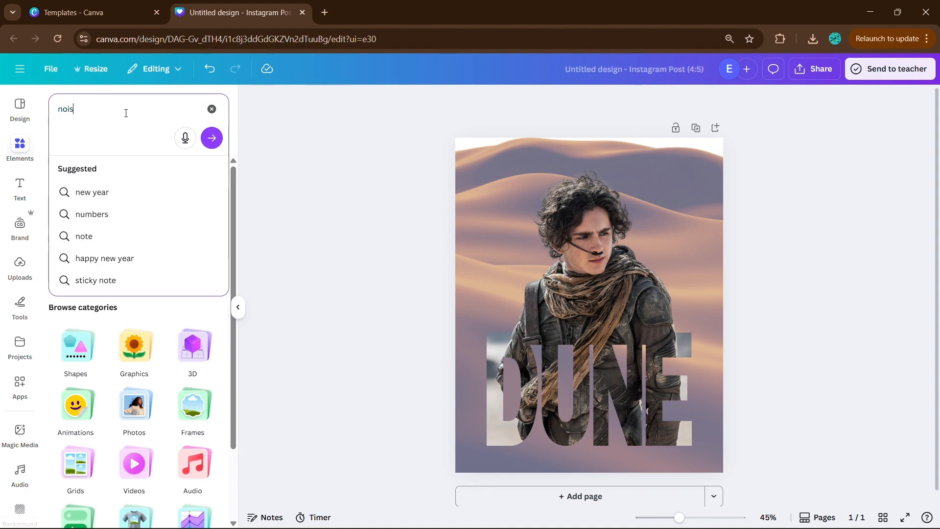
key(Return)
click(146, 278)
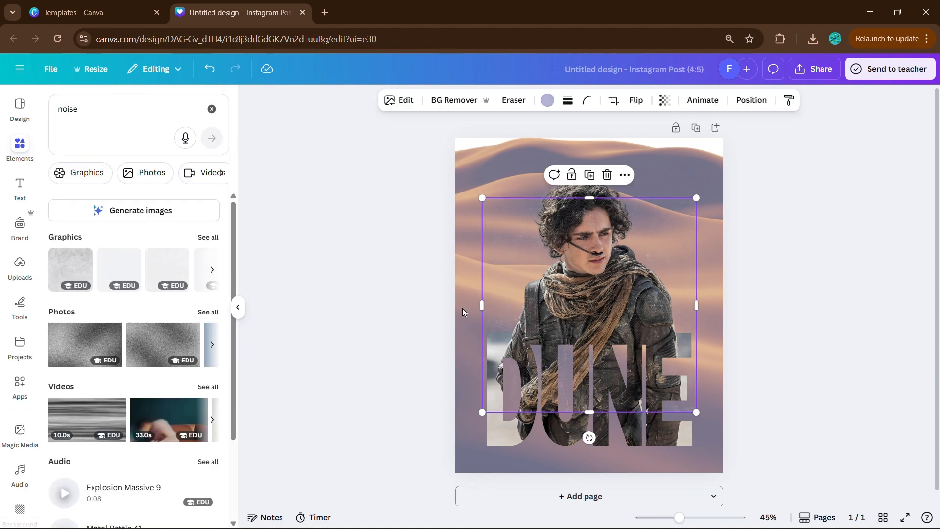
right_click(517, 300)
click(738, 404)
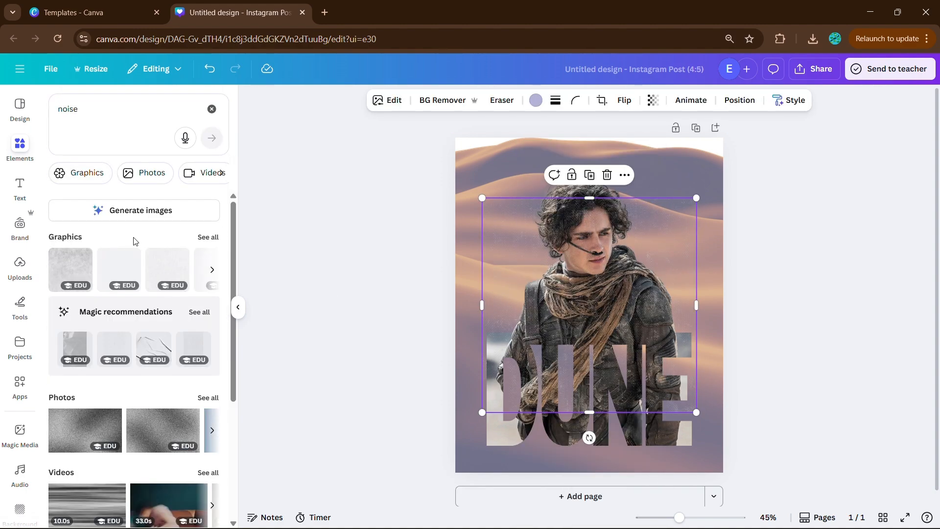
- Add the grainy grey noise graphic, align it with the page's upper-left corner and enlarge it to cover the whole page
click(84, 272)
drag(605, 315, 720, 261)
key(Escape)
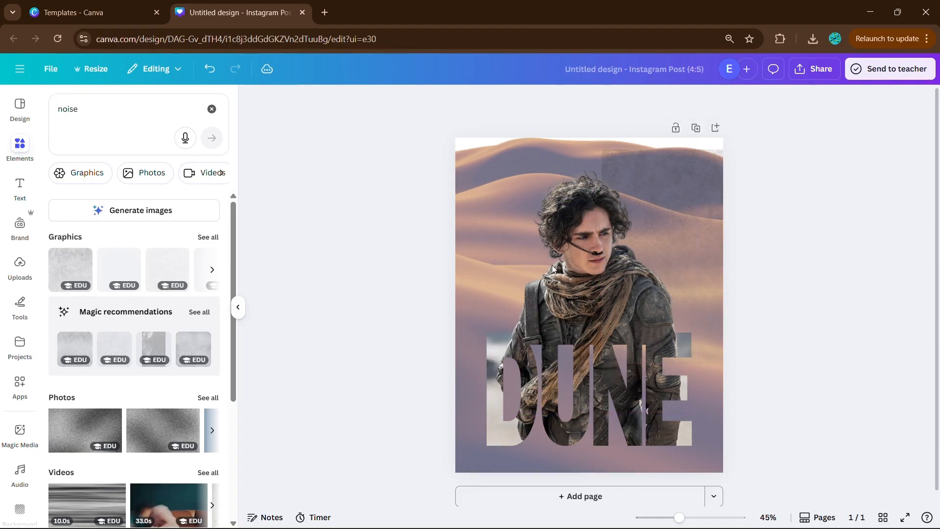
drag(704, 200, 557, 185)
drag(669, 349, 772, 494)
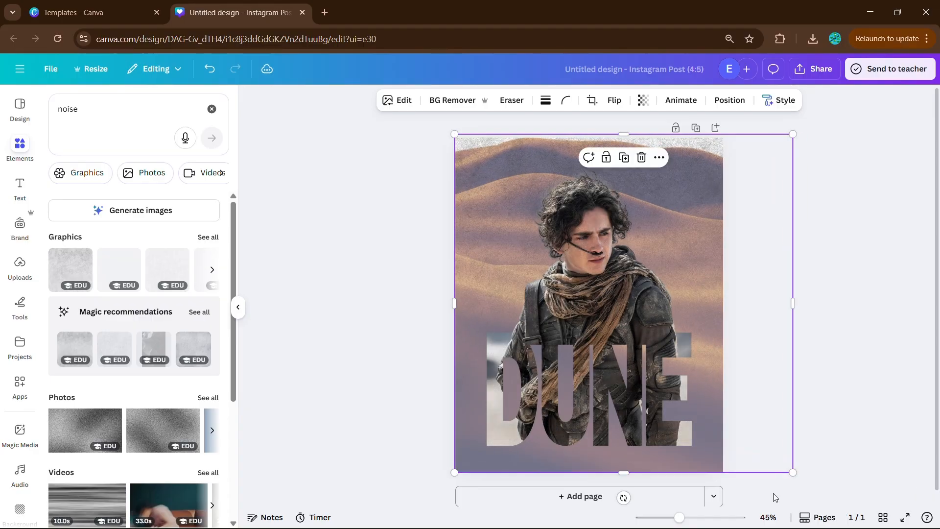
click(238, 307)
click(792, 365)
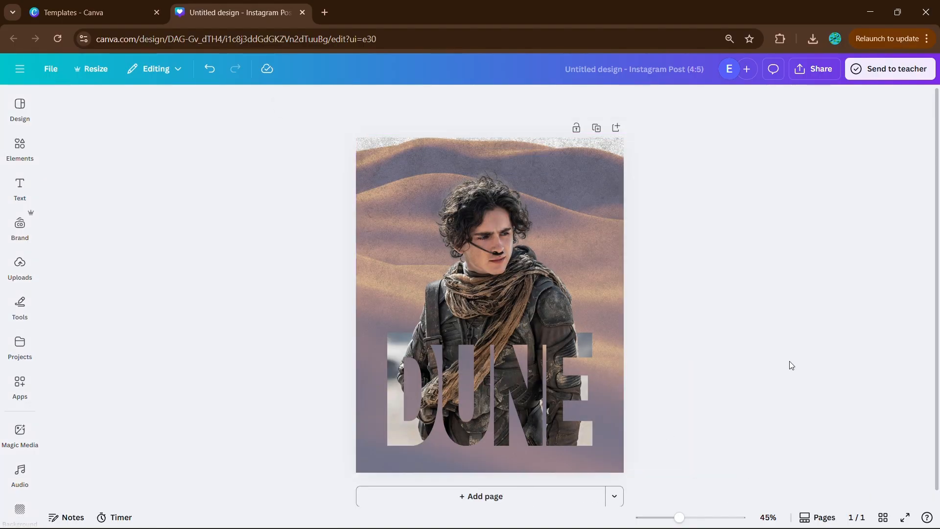